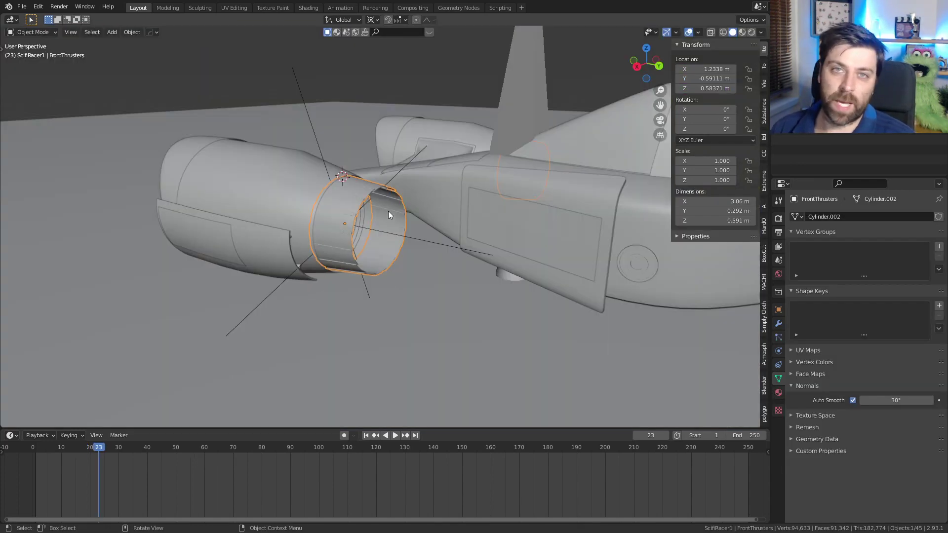
Add Basis and Fast shape keys to the front thruster, with Fast's value at 1.000.
left_click(939, 305)
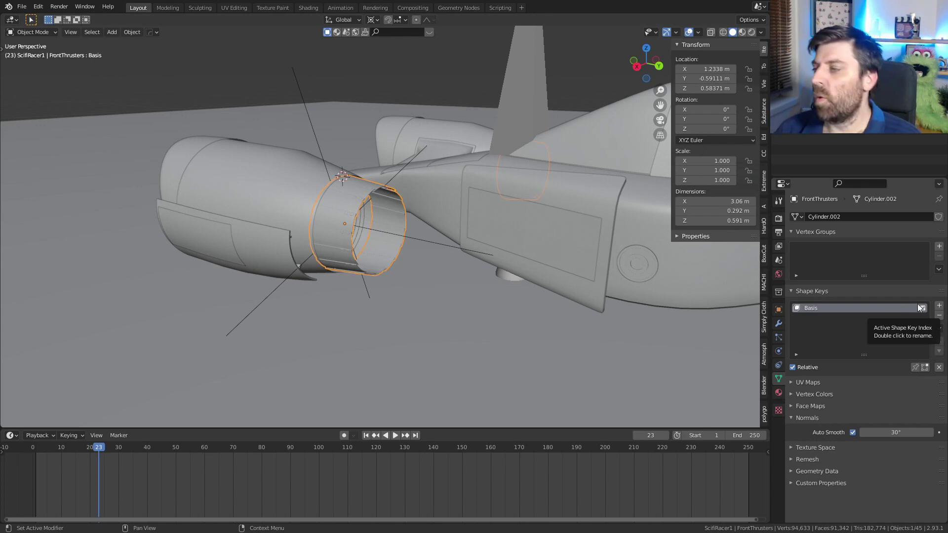
left_click(939, 305)
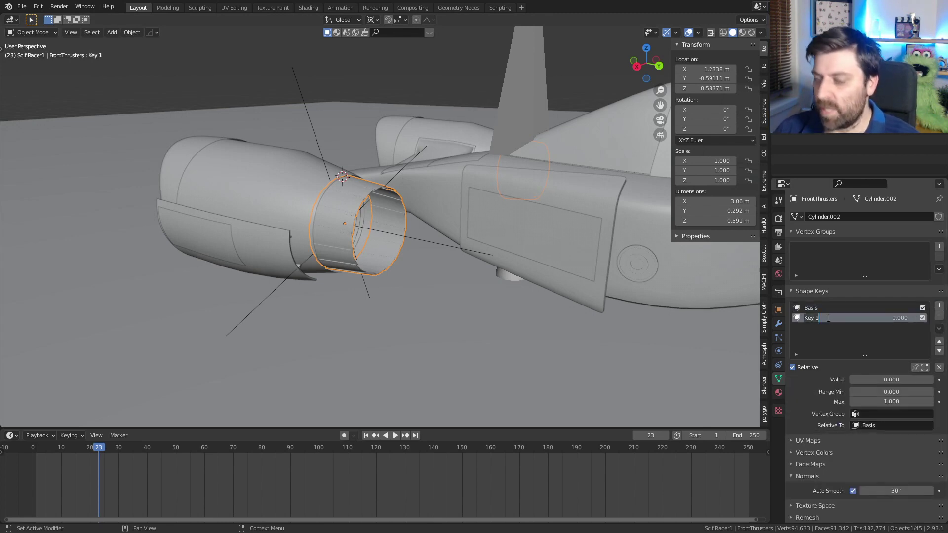
type("Fast")
key("Return")
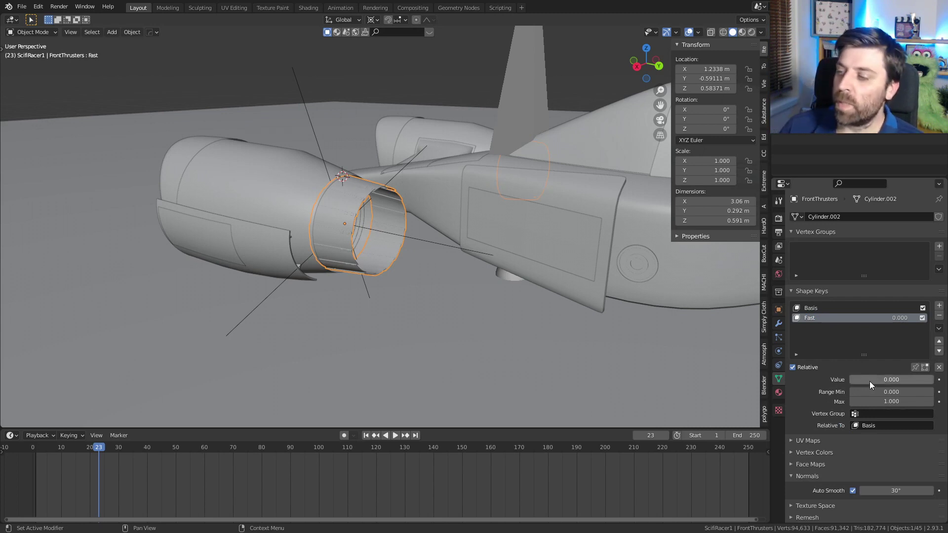
left_click_drag(881, 379, 934, 382)
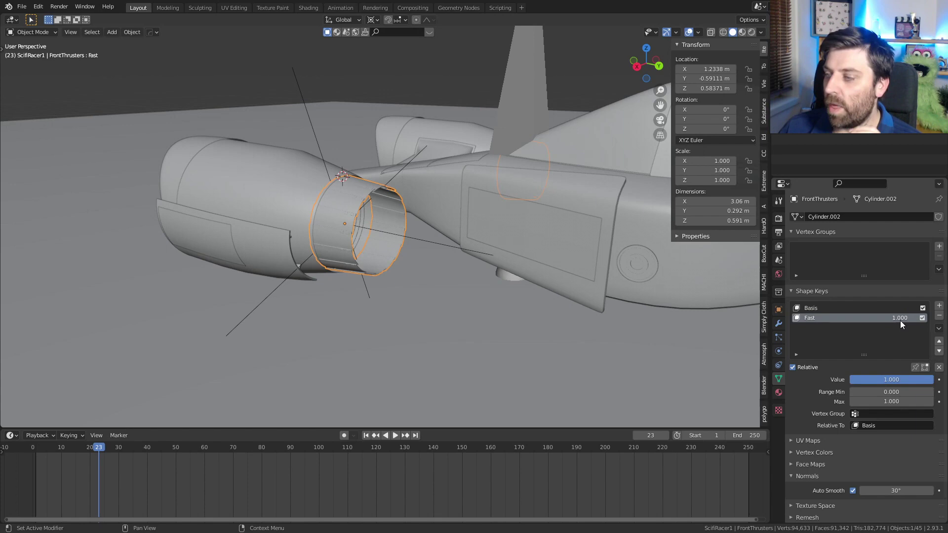
Enter Edit Mode on the thruster and view it from the right in wireframe.
key("Tab")
middle_click_drag(349, 256, 320, 275)
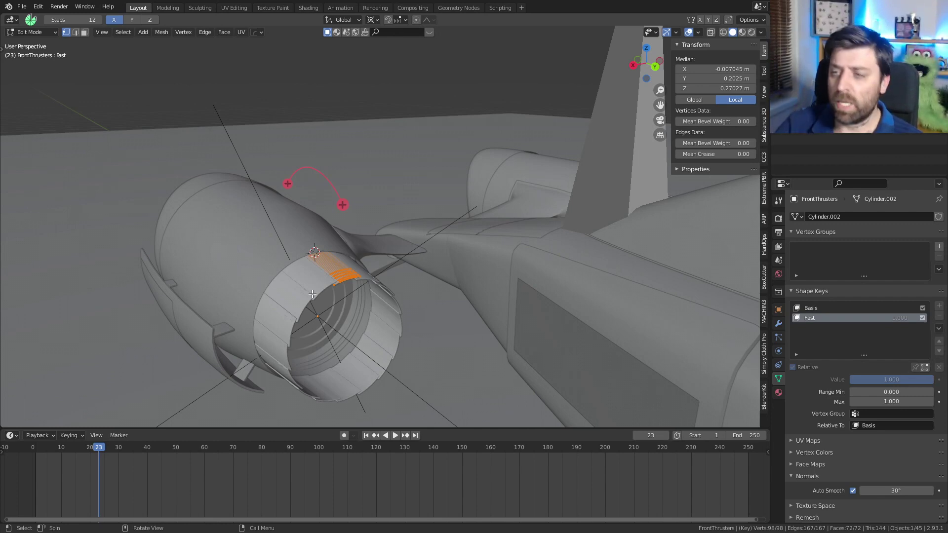
mouse_move(312, 294)
middle_mouse_down()
mouse_move(346, 289)
mouse_move(444, 216)
middle_mouse_up()
key("KP_3")
key("z")
left_click(264, 244)
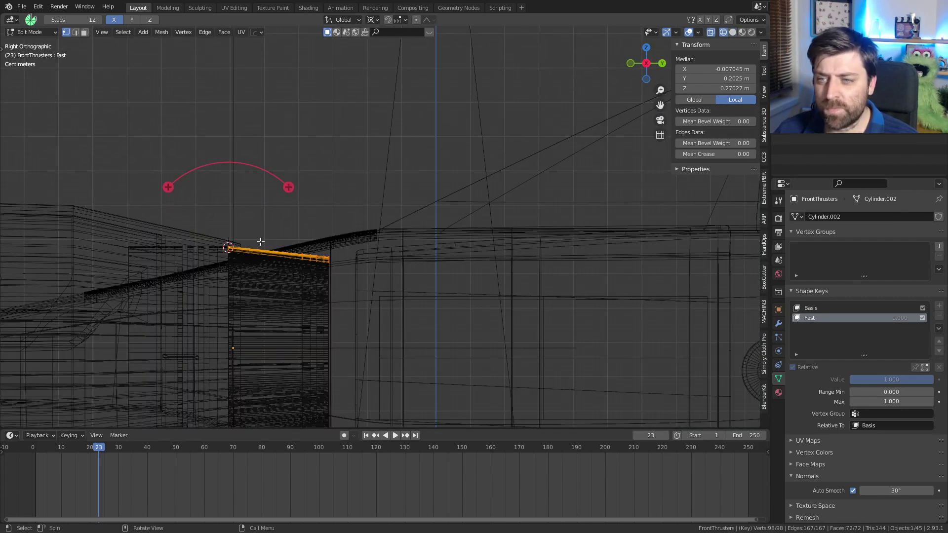
middle_click_drag(264, 243, 384, 203, "shift")
Rotate the selected rim edge about 20° and return to Object Mode.
key("r")
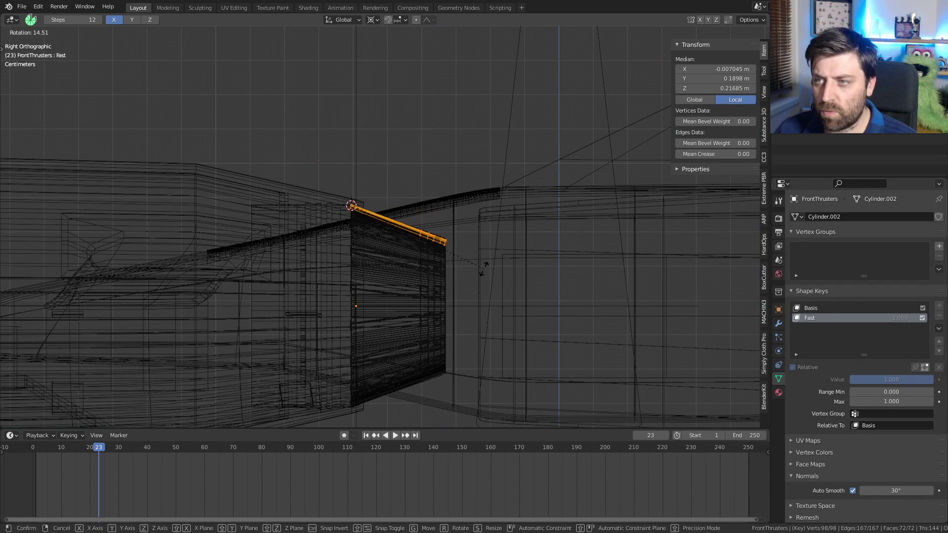
left_click(471, 279)
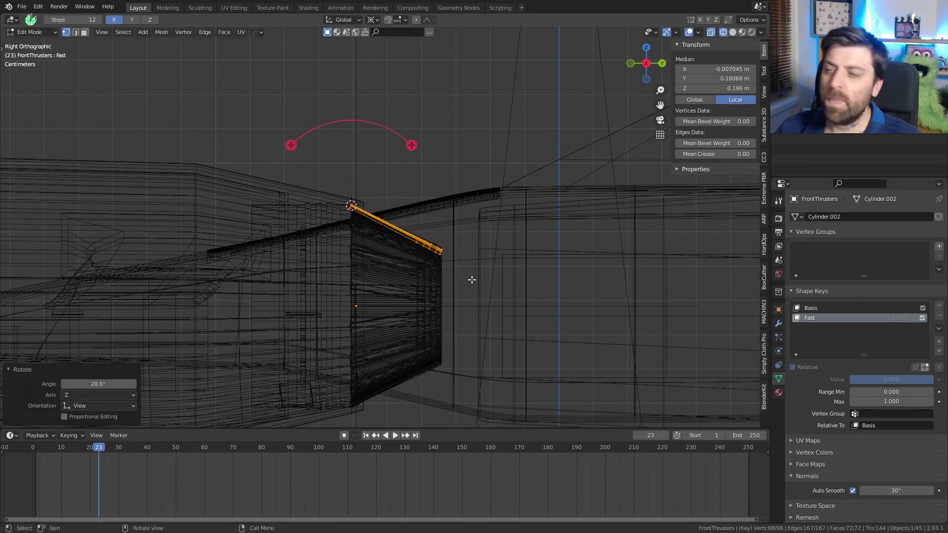
mouse_move(470, 284)
middle_mouse_down()
mouse_move(448, 272)
mouse_move(417, 281)
middle_mouse_up()
key("Tab")
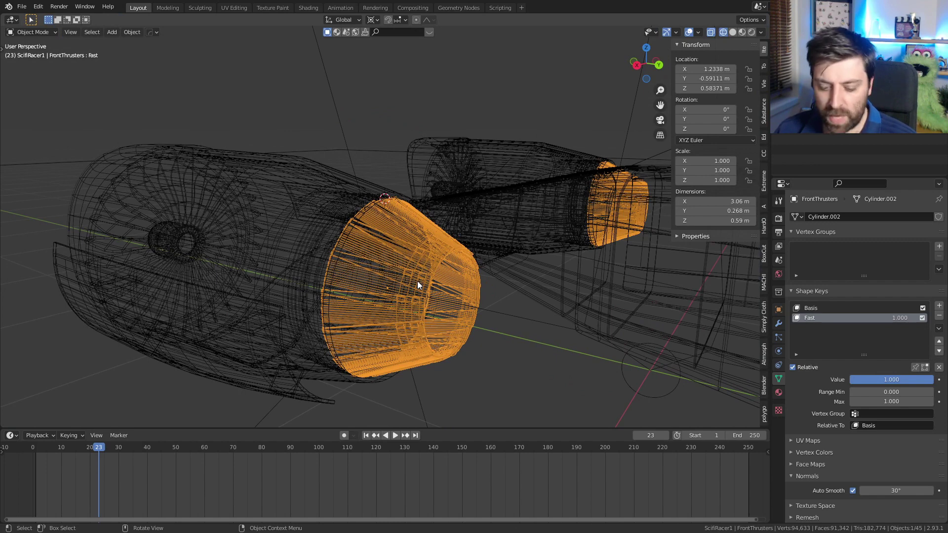
Return to Solid shading, preview the Fast blend, and push Fast to 1.800.
key("z")
left_click(466, 286)
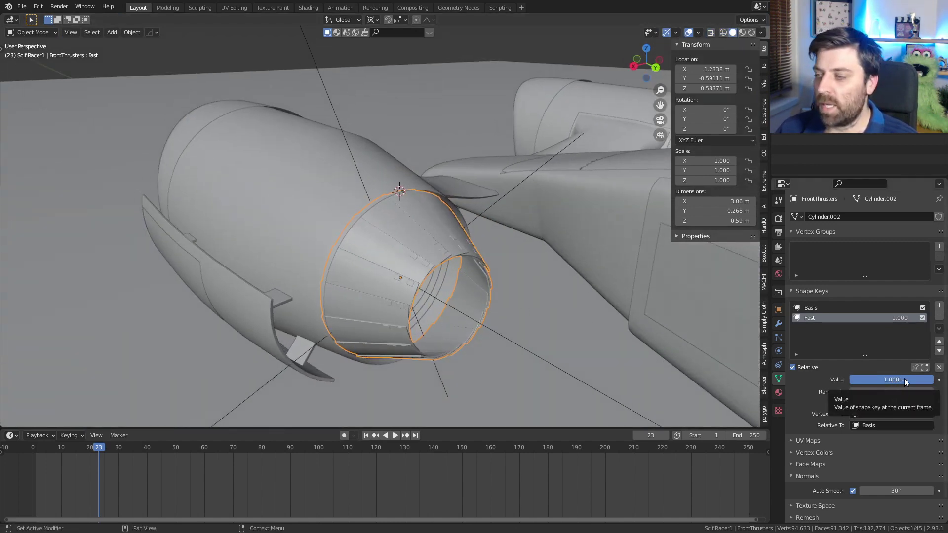
left_click_drag(904, 379, 871, 379)
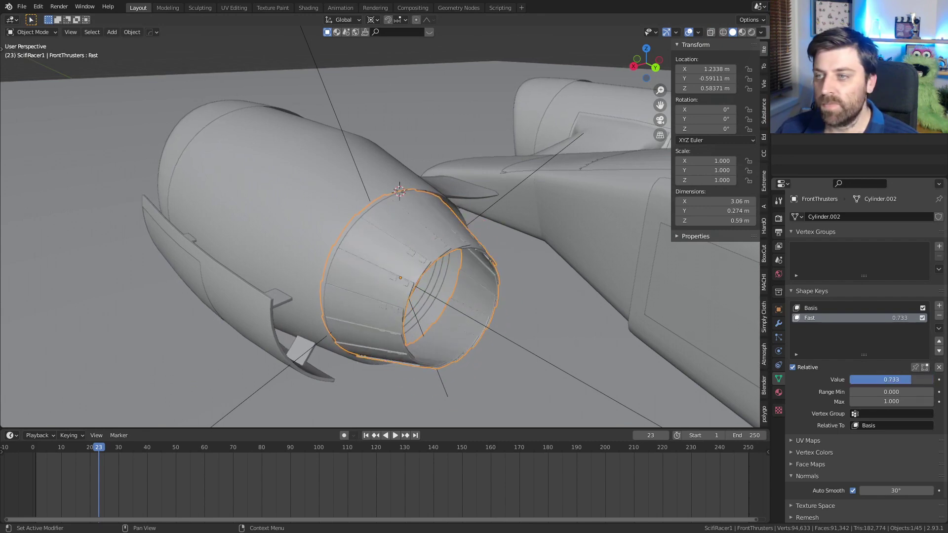
left_click_drag(871, 378, 931, 379)
mouse_move(640, 345)
middle_mouse_down()
mouse_move(591, 317)
mouse_move(575, 291)
middle_mouse_up()
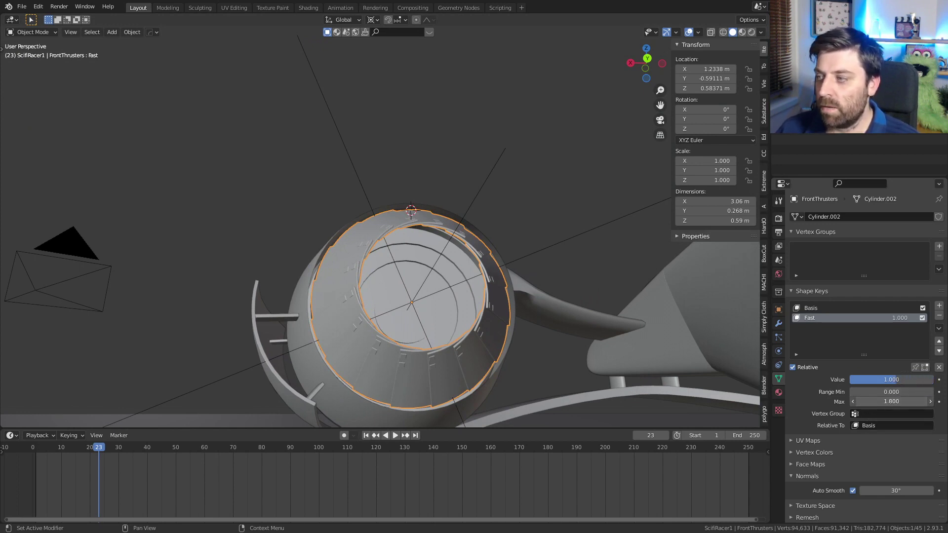
left_click_drag(889, 384, 913, 374)
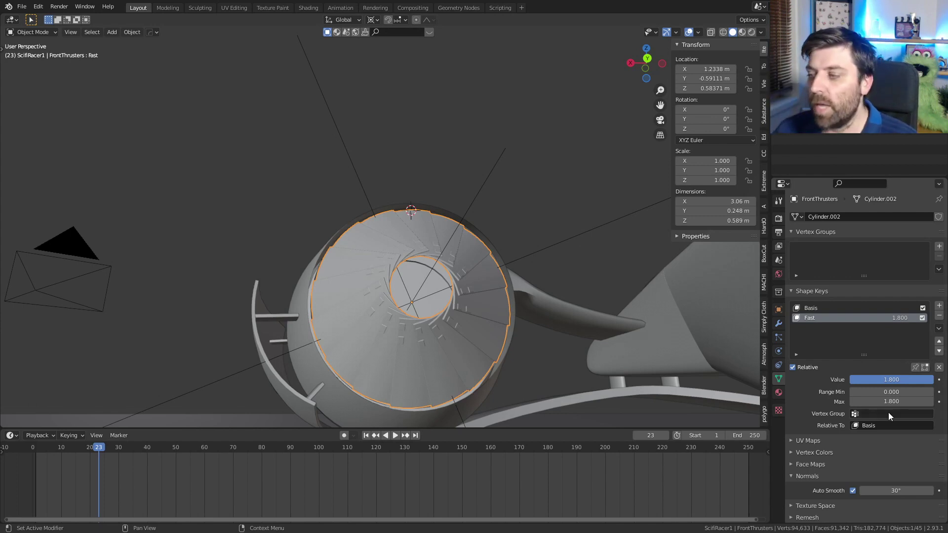
Reset Fast to 0, set Range Min to -0.5, and drag Fast to -0.500.
left_click(894, 380)
type("0")
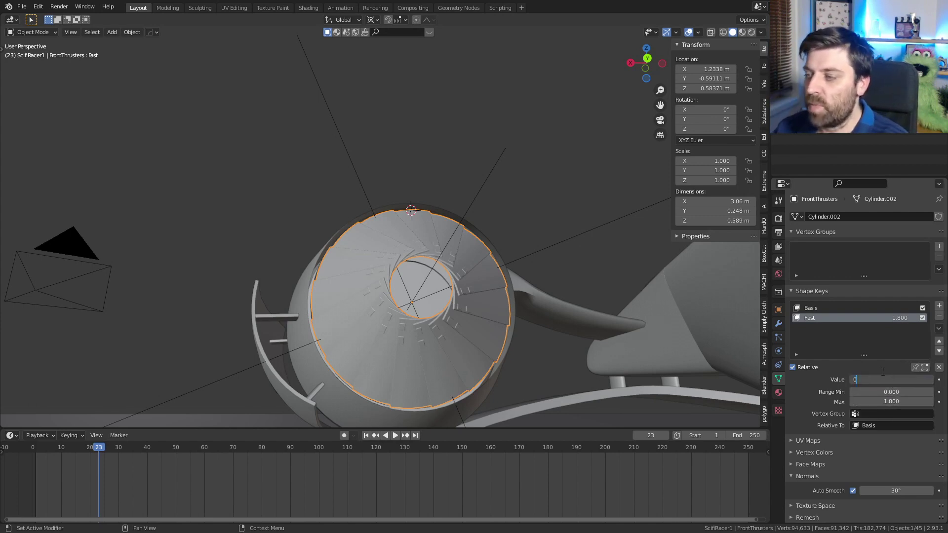
key("Return")
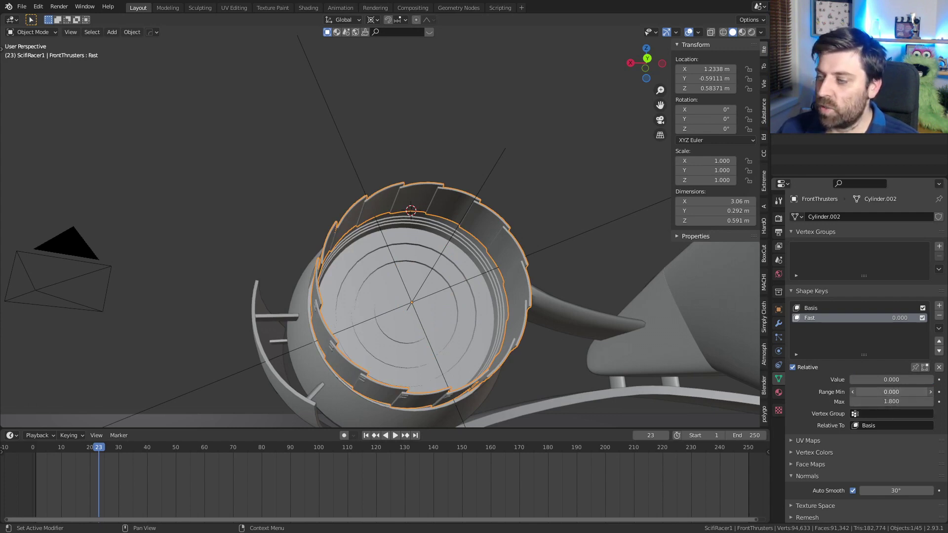
left_click(878, 391)
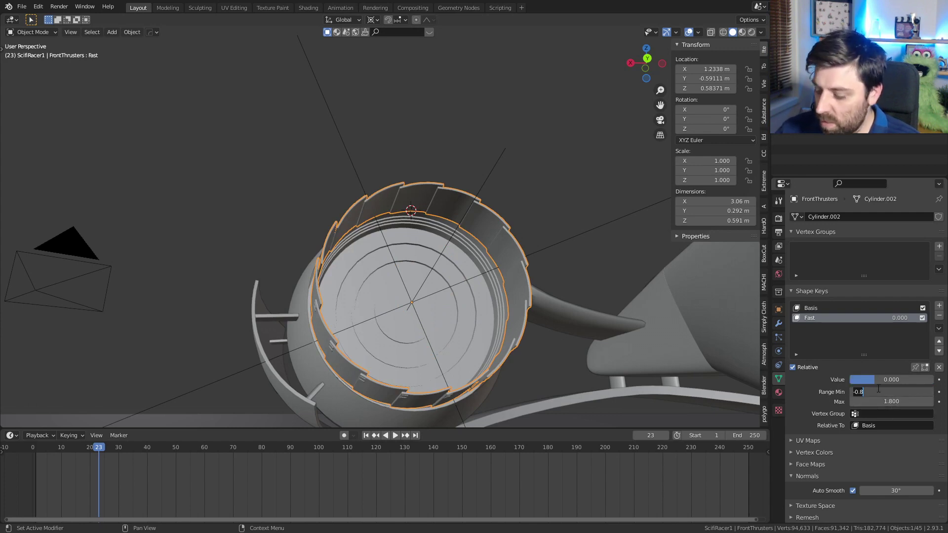
type("-0.5")
key("Return")
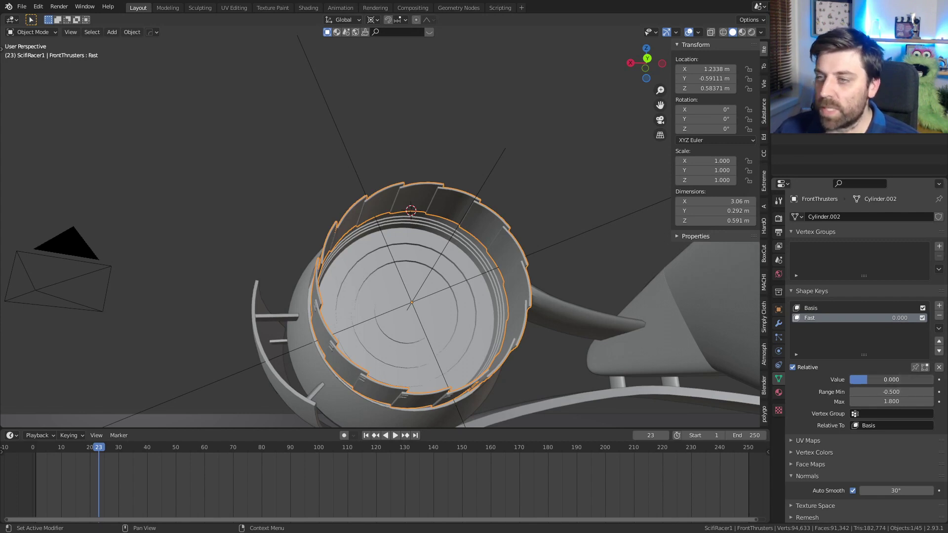
left_click_drag(879, 379, 830, 379)
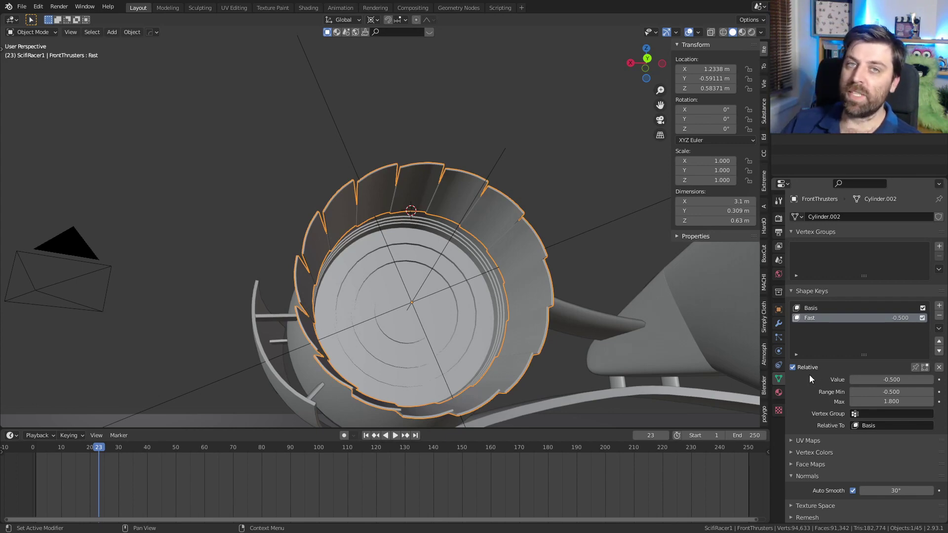
Orbit the view to inspect the flared thruster and fin.
mouse_move(601, 364)
middle_mouse_down()
mouse_move(531, 349)
mouse_move(571, 381)
middle_mouse_up()
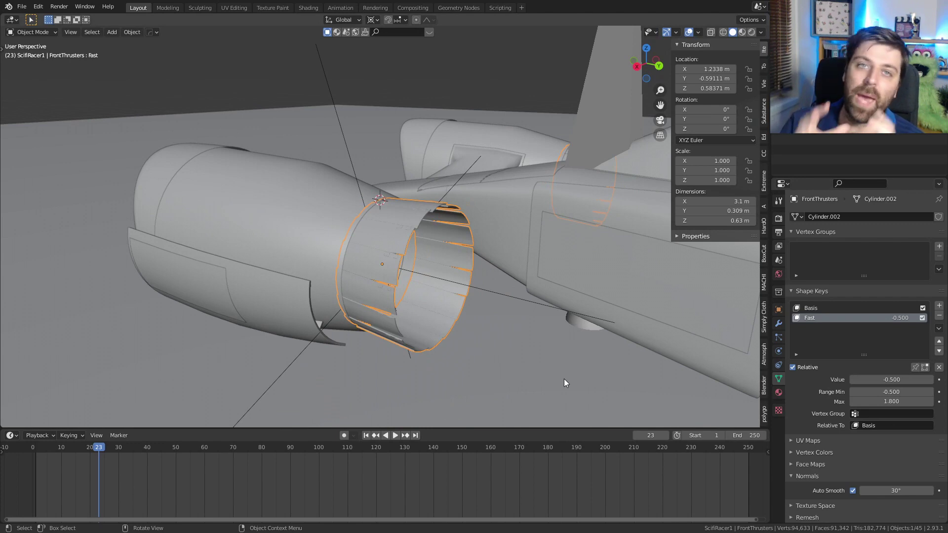
middle_click_drag(563, 382, 416, 327)
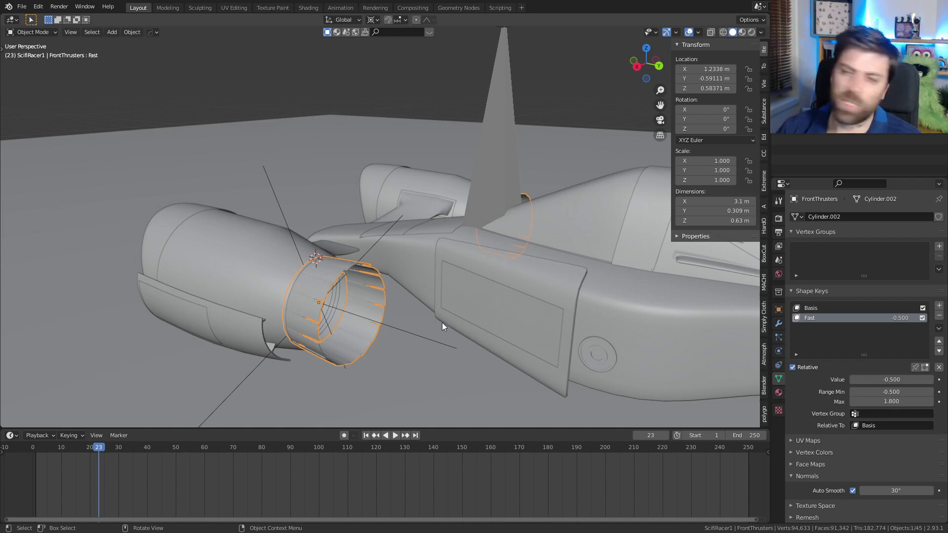
mouse_move(497, 271)
middle_mouse_down()
mouse_move(459, 277)
mouse_move(485, 283)
middle_mouse_up()
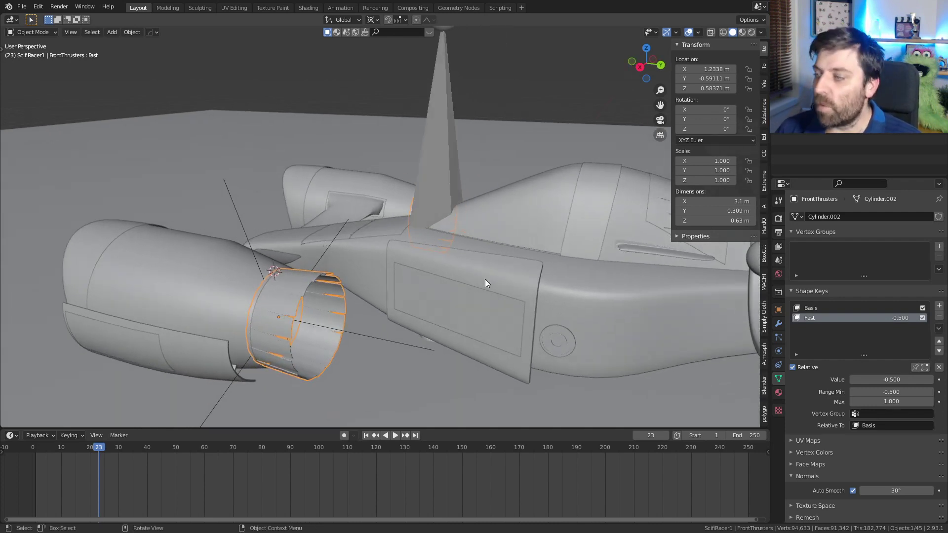
Add a driver on the Fast Value field from its context menu.
middle_click_drag(384, 296, 355, 300)
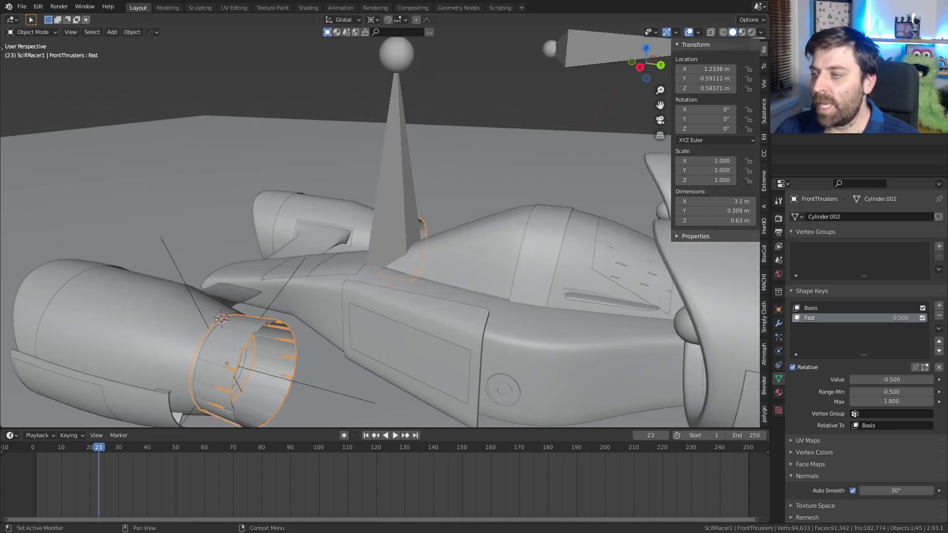
right_click(904, 317)
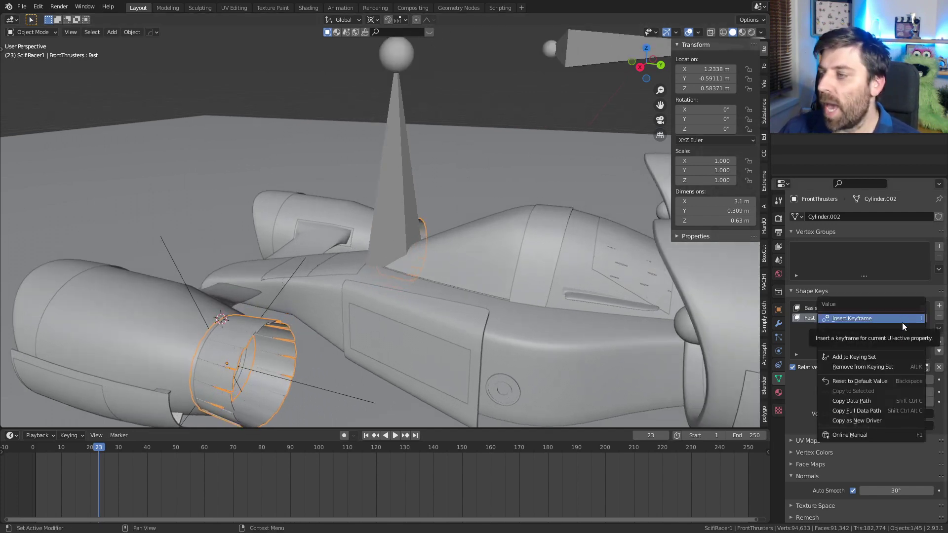
left_click(889, 333)
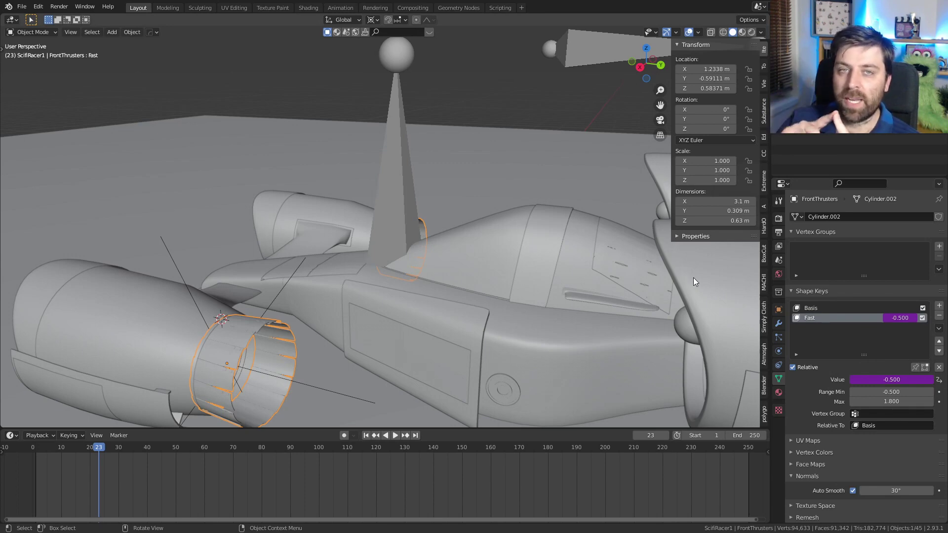
Select the racer's armature, then reselect the FrontThrusters object.
middle_click_drag(638, 147, 562, 111)
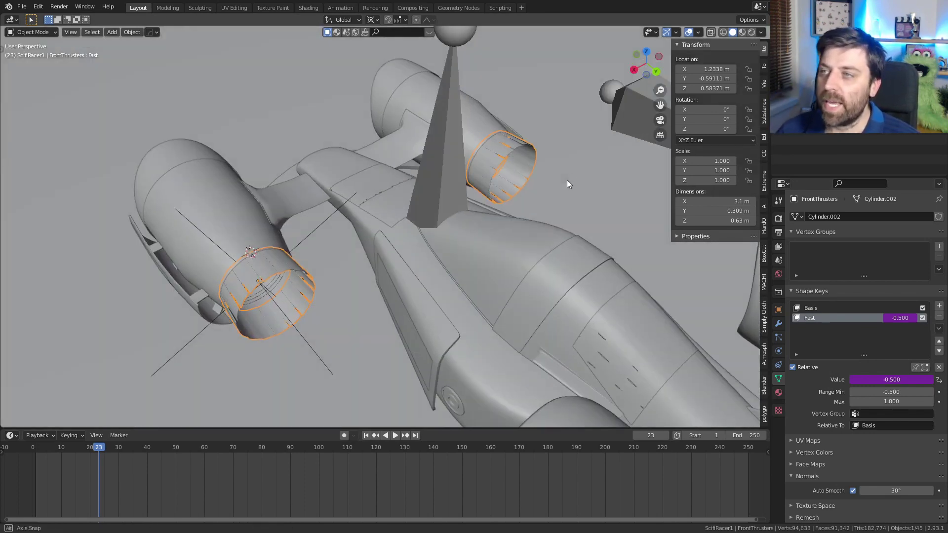
left_click(562, 112)
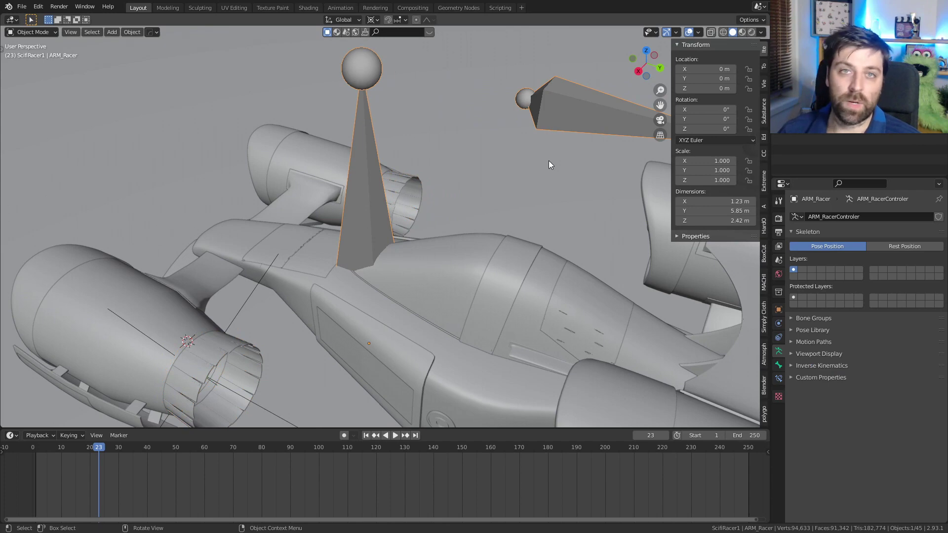
mouse_move(548, 161)
middle_mouse_down()
mouse_move(568, 144)
mouse_move(485, 220)
mouse_move(201, 404)
middle_mouse_up()
left_click(217, 370)
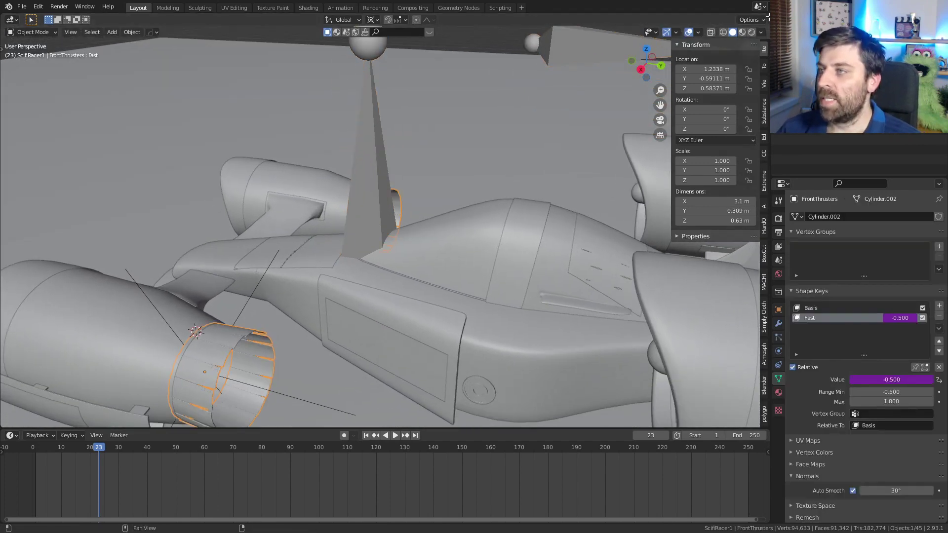
Split the 3D viewport and turn the right half into a Drivers editor.
left_click_drag(766, 15, 387, 45)
left_click(404, 20)
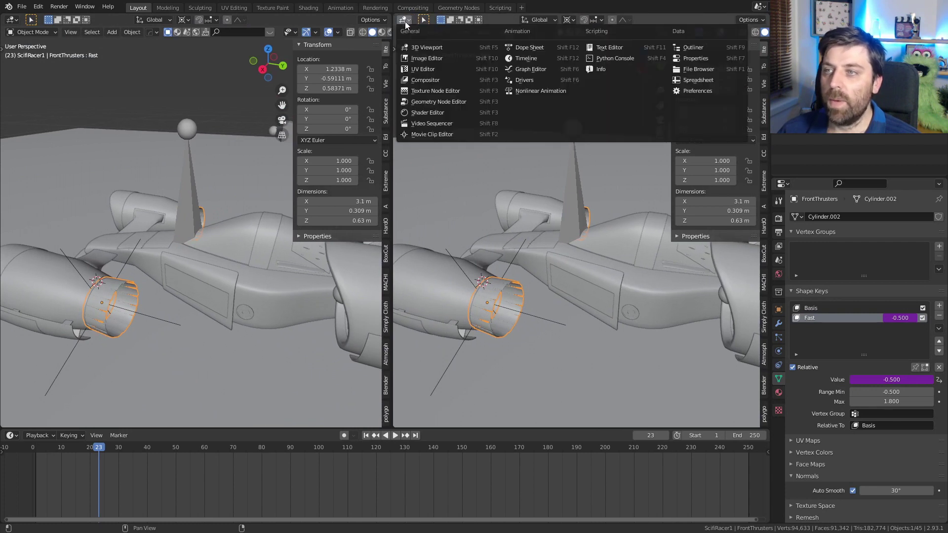
left_click(533, 69)
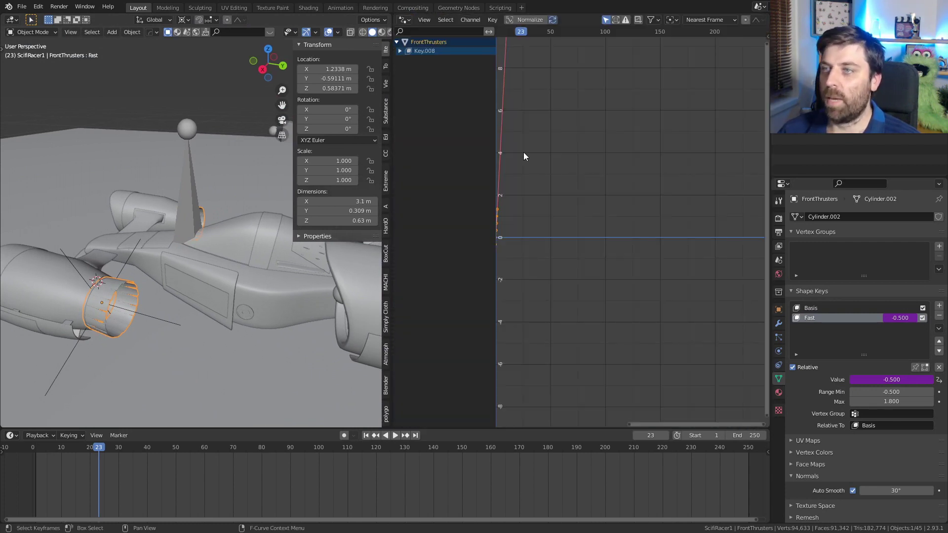
Select Value (Fast) under Key.008, frame and zoom on it, and show the sidebar.
left_click(403, 51)
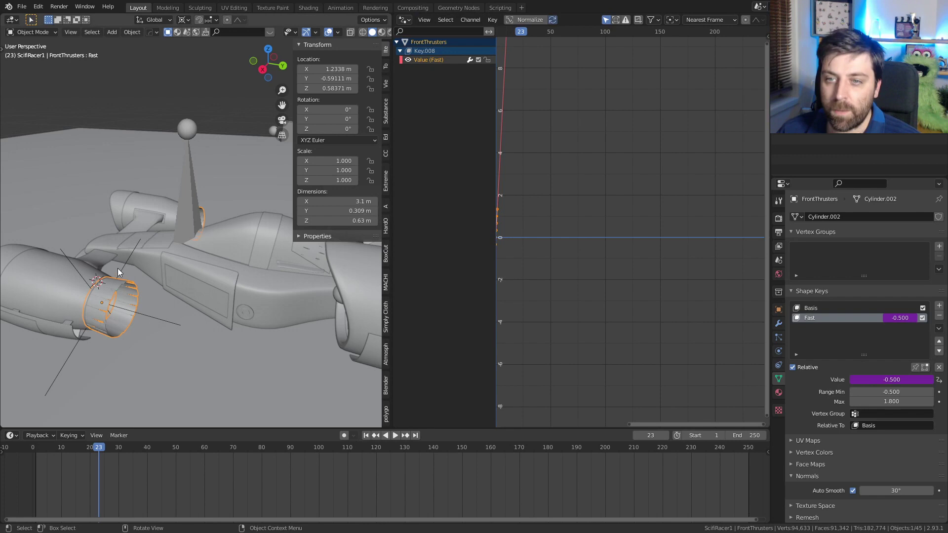
left_click(430, 61)
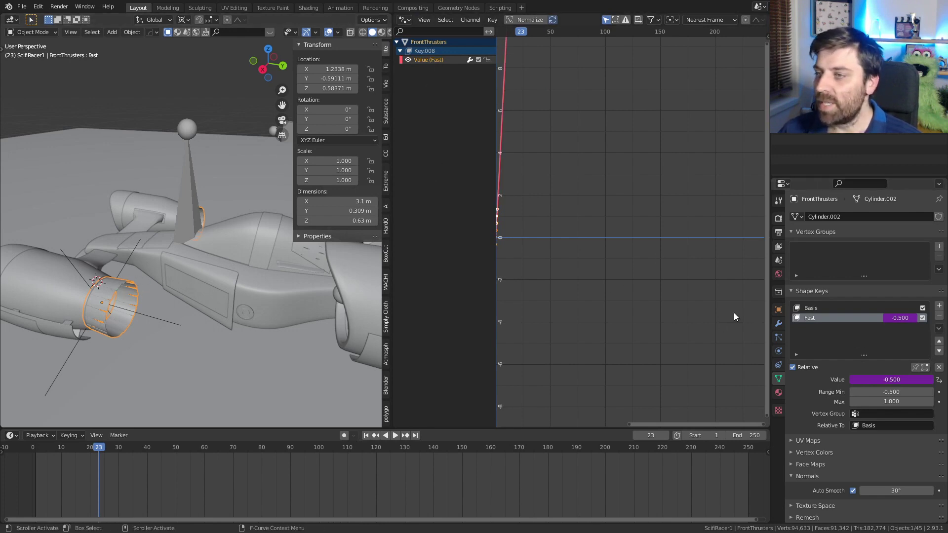
key("Home")
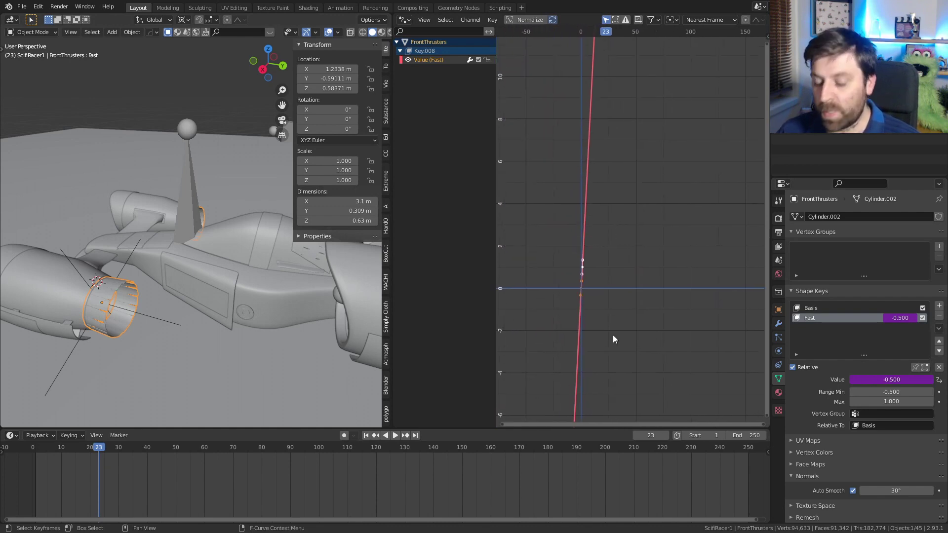
key("KP_Decimal")
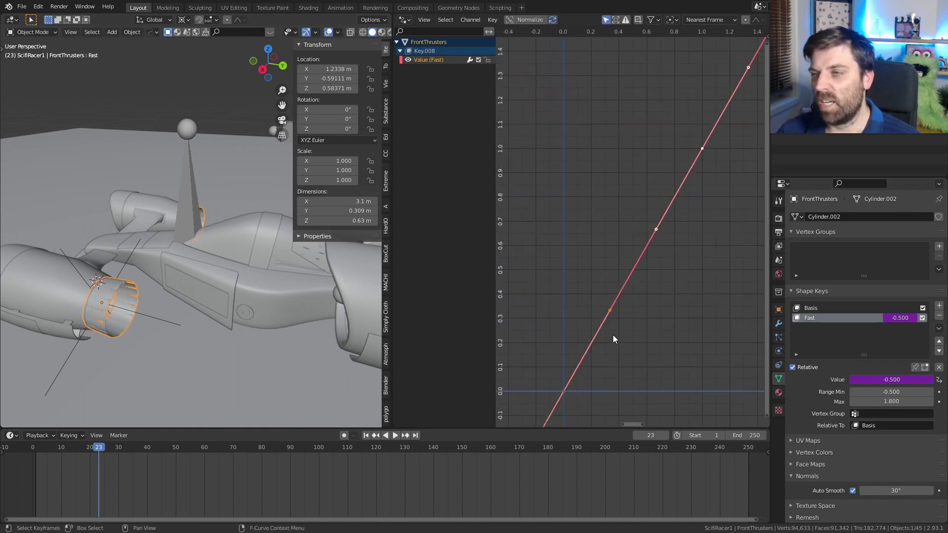
scroll(652, 274, "down", 2)
scroll(636, 270, "down", 1)
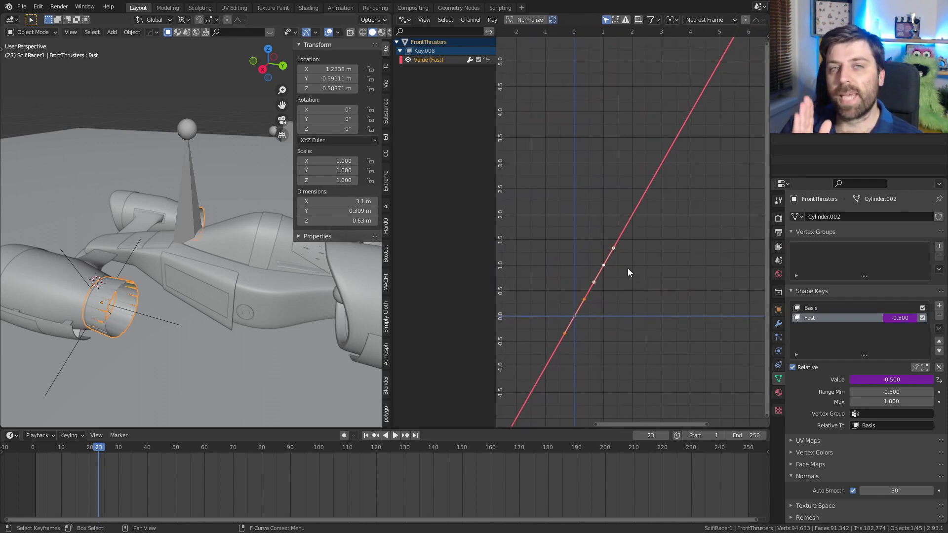
key("n")
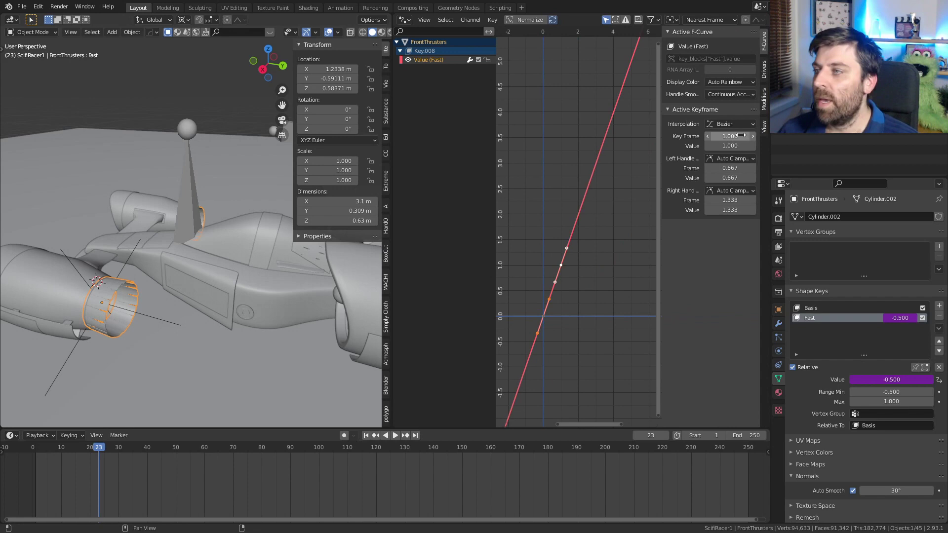
Set the Fast driver's type to Averaged Value.
left_click(763, 72)
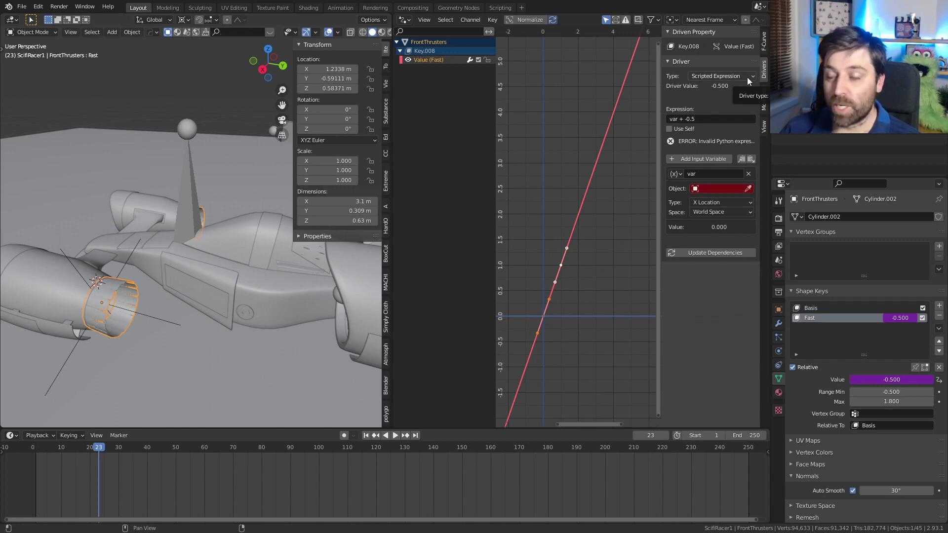
left_click(748, 77)
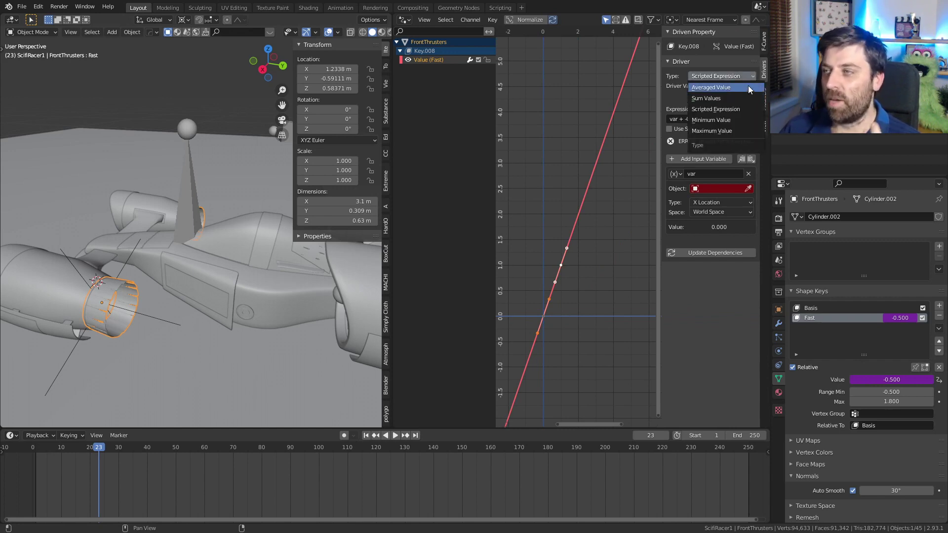
left_click(748, 85)
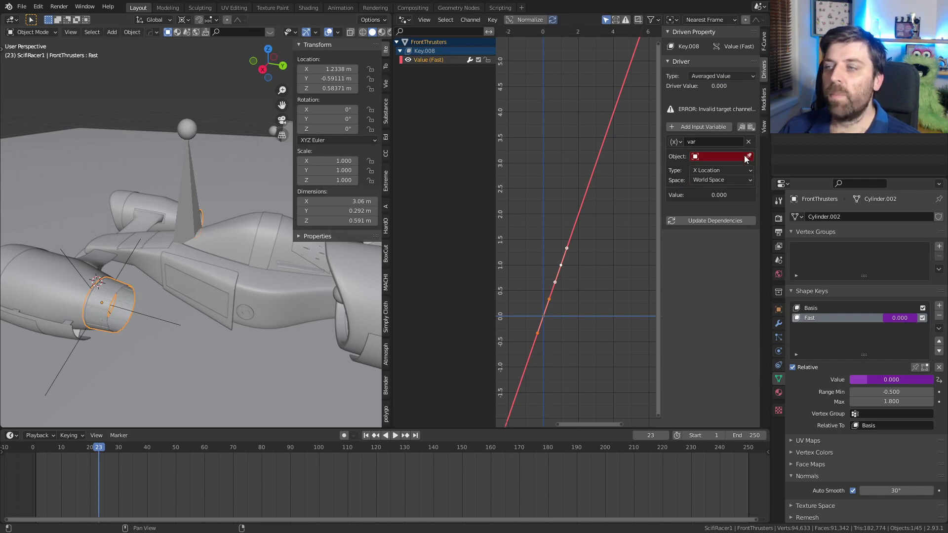
Point the driver variable at ARM_Racer's ThrusterControl bone and select the armature.
left_click(739, 155)
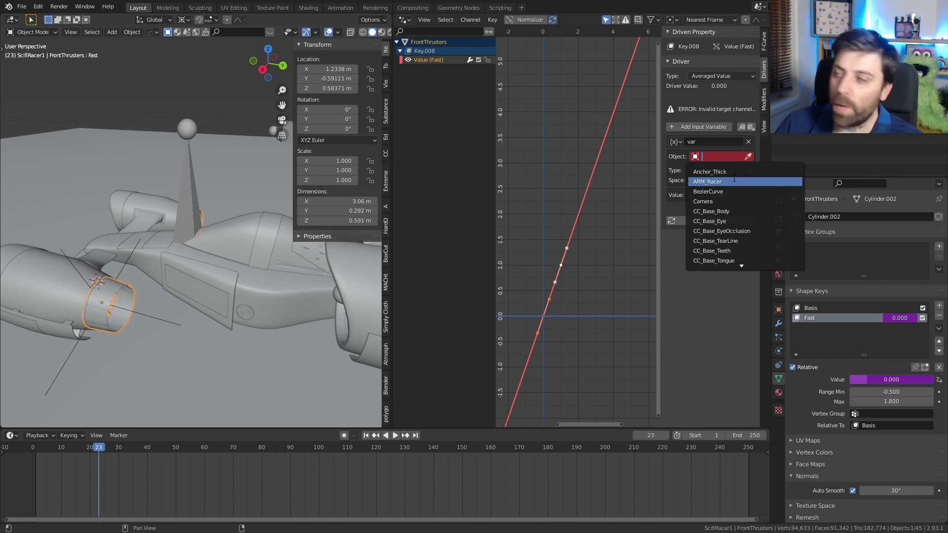
left_click(734, 179)
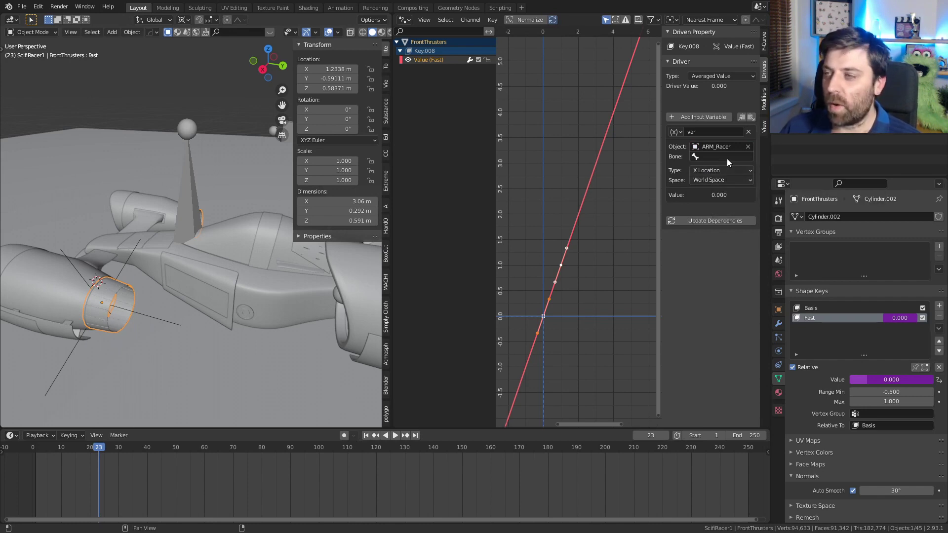
left_click(719, 157)
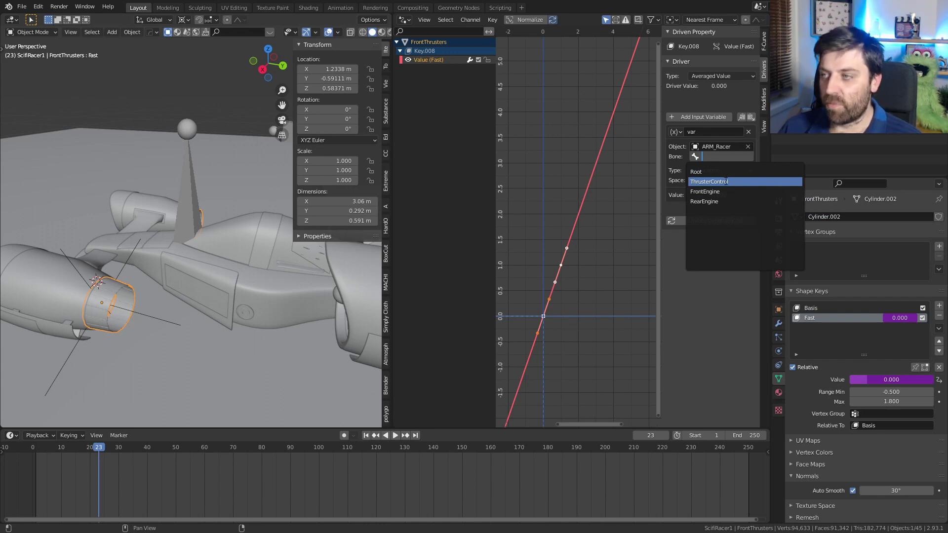
left_click(726, 181)
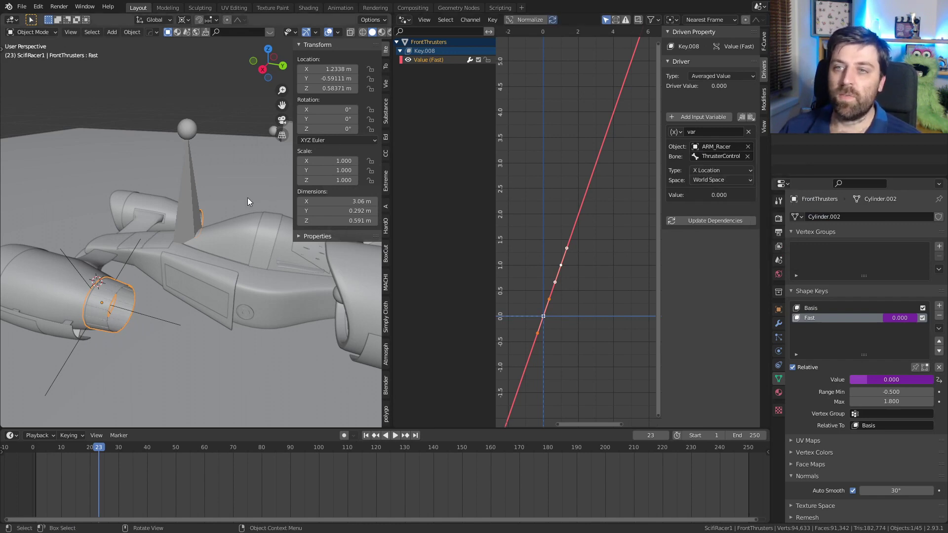
left_click(187, 197)
Check the armature in Pose Mode, then return to Object Mode.
left_click(45, 35)
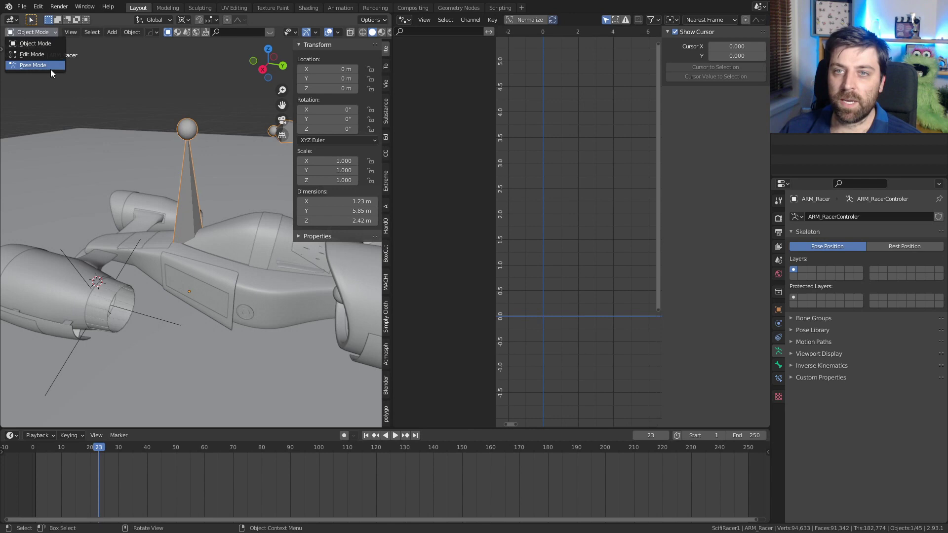
left_click(51, 67)
middle_click_drag(227, 164, 230, 143)
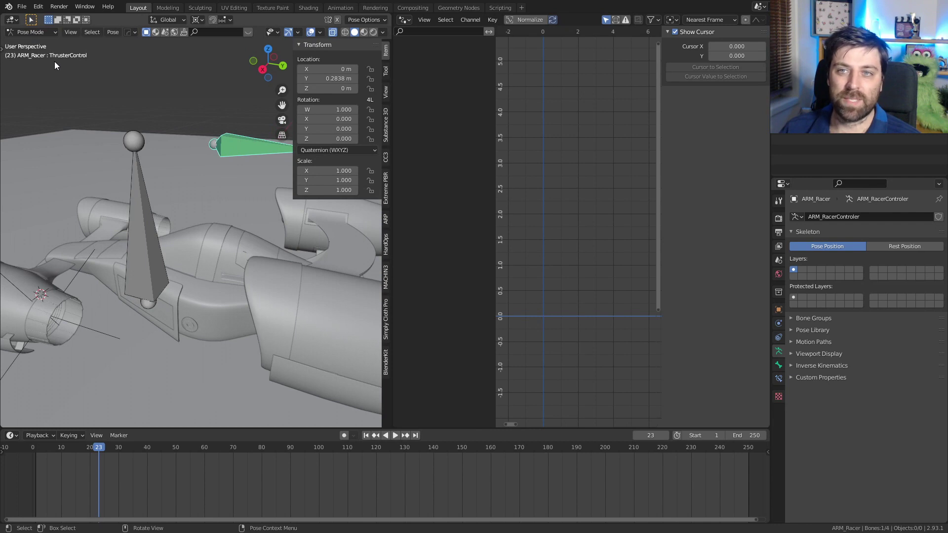
left_click(32, 35)
Reselect the front thruster and switch its driver variable to Y Location.
left_click(44, 318)
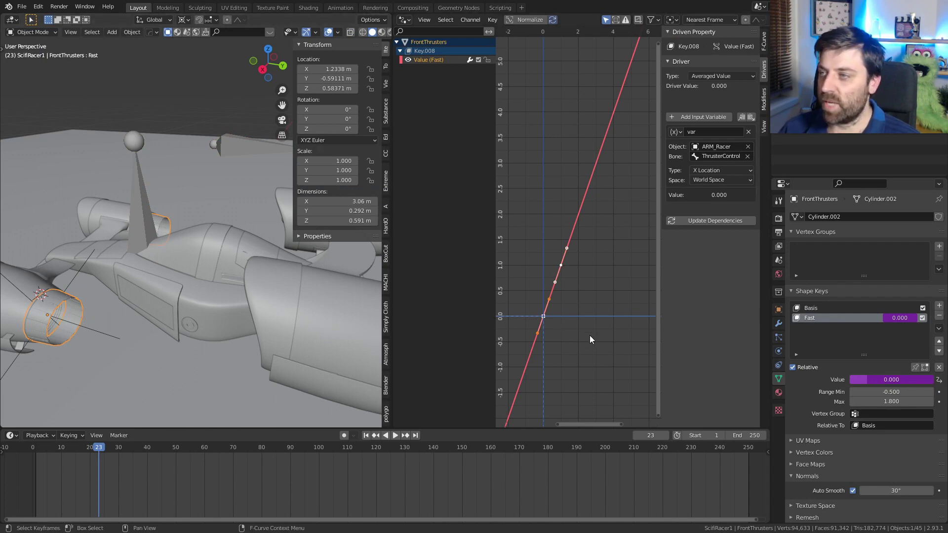
left_click(720, 172)
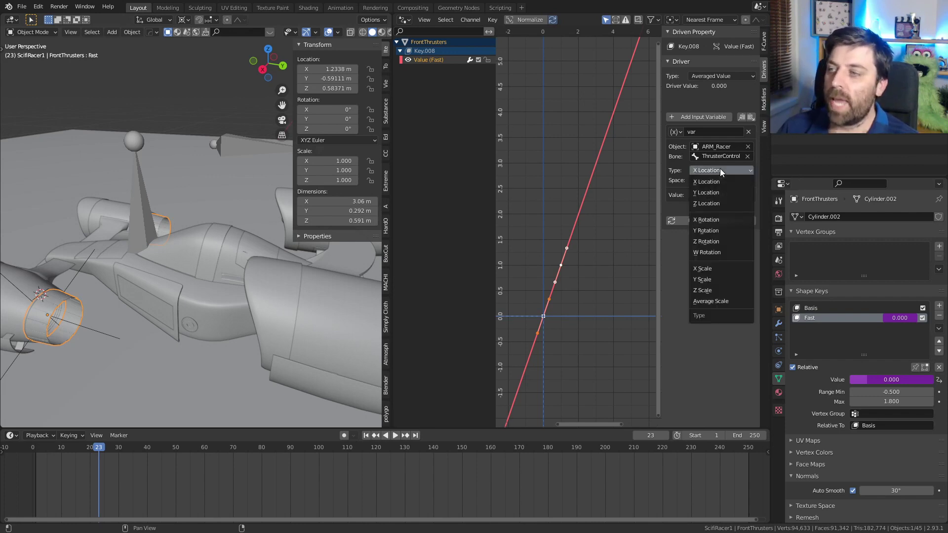
left_click(721, 191)
scroll(105, 296, "down", 5)
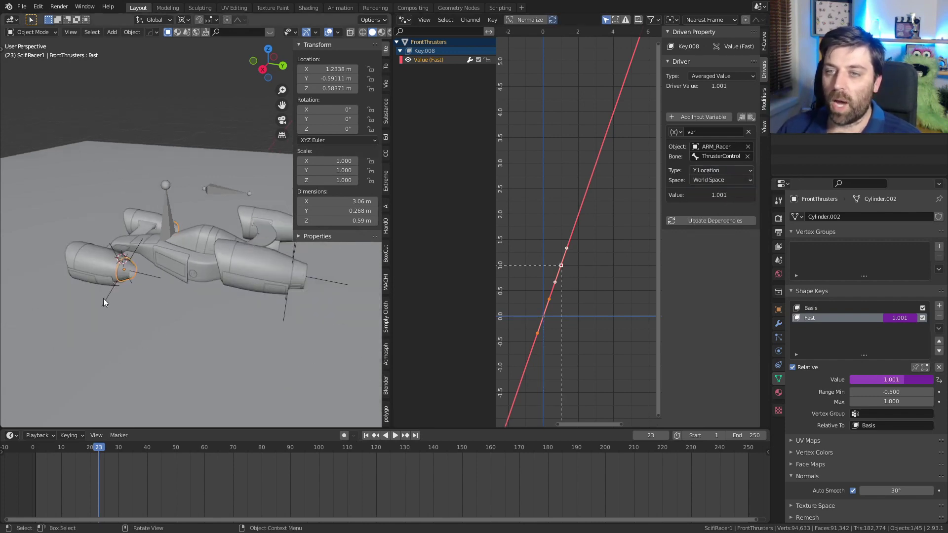
scroll(175, 279, "down", 4)
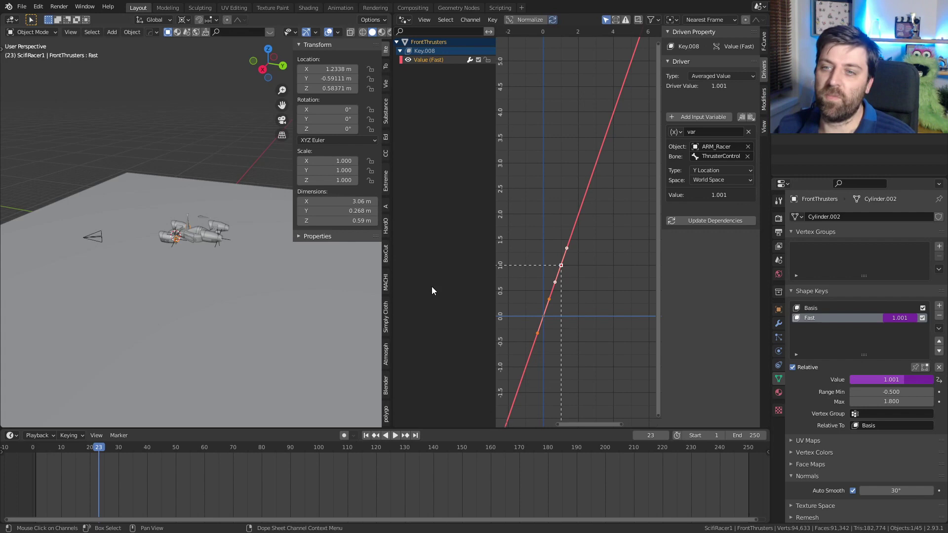
scroll(220, 260, "up", 5)
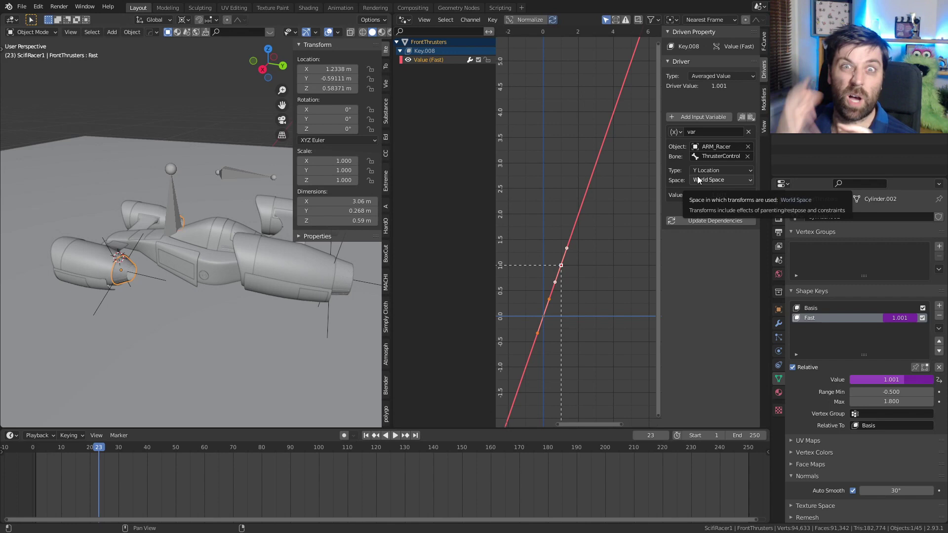
Switch the driver variable to Local Space, dropping Fast to 0.284, and select the armature.
left_click(697, 180)
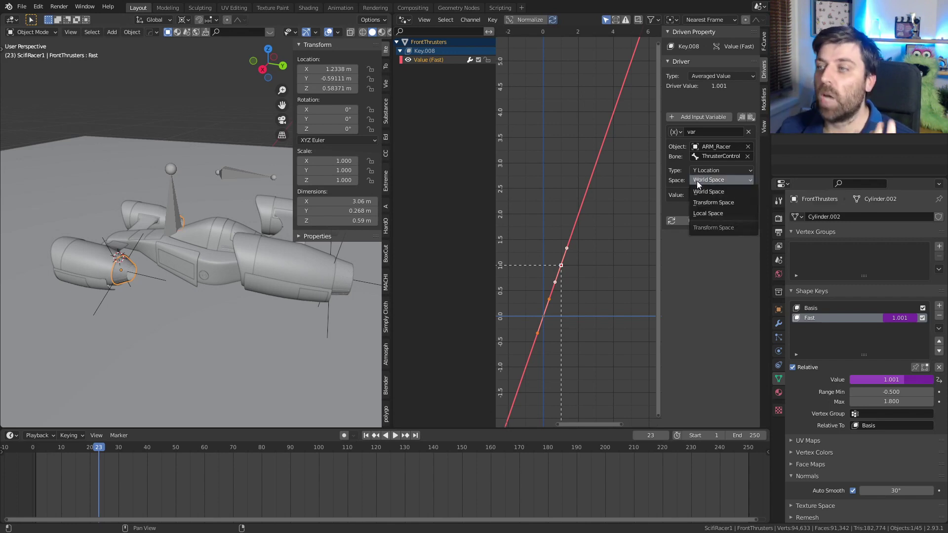
left_click(728, 214)
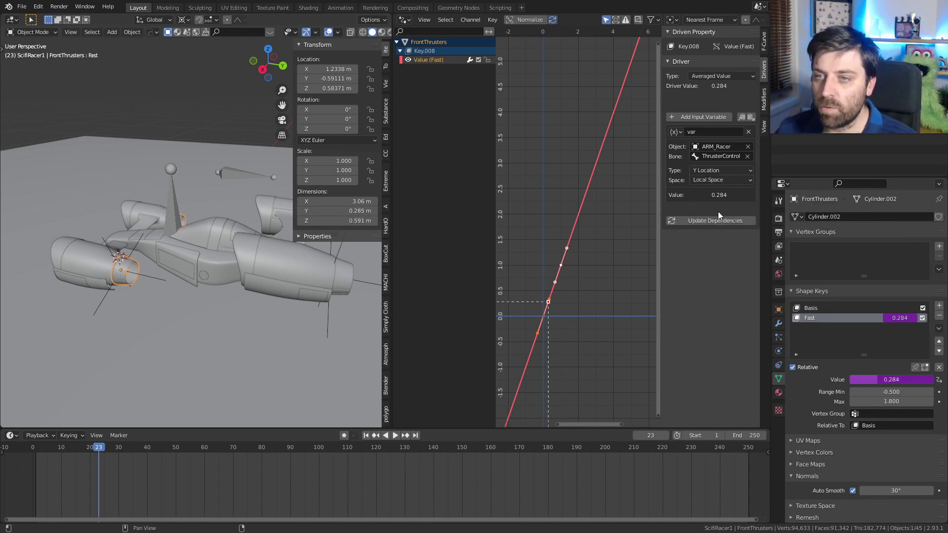
left_click(234, 179)
In Pose Mode, start moving the ThrusterControl bone along Y.
left_click(35, 36)
left_click(41, 64)
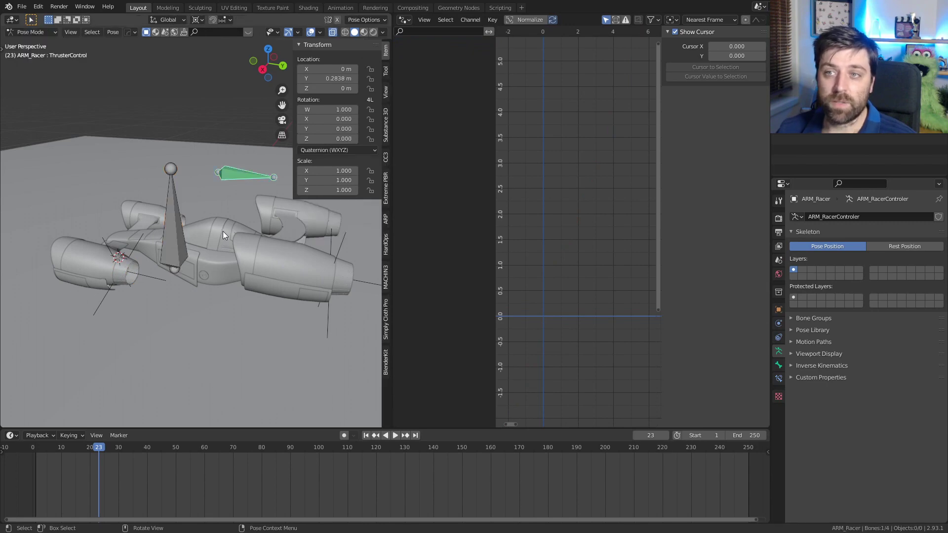
middle_click_drag(223, 231, 264, 261)
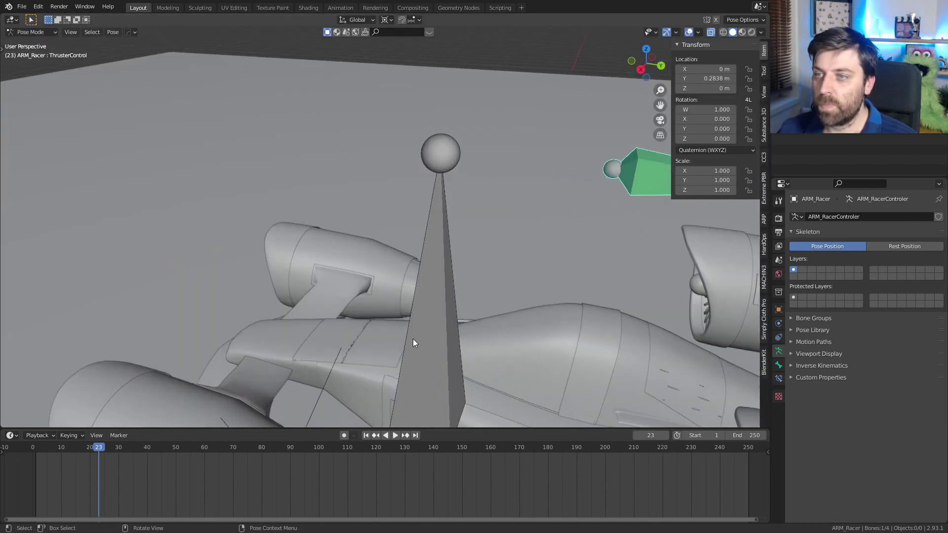
middle_click_drag(412, 338, 328, 163)
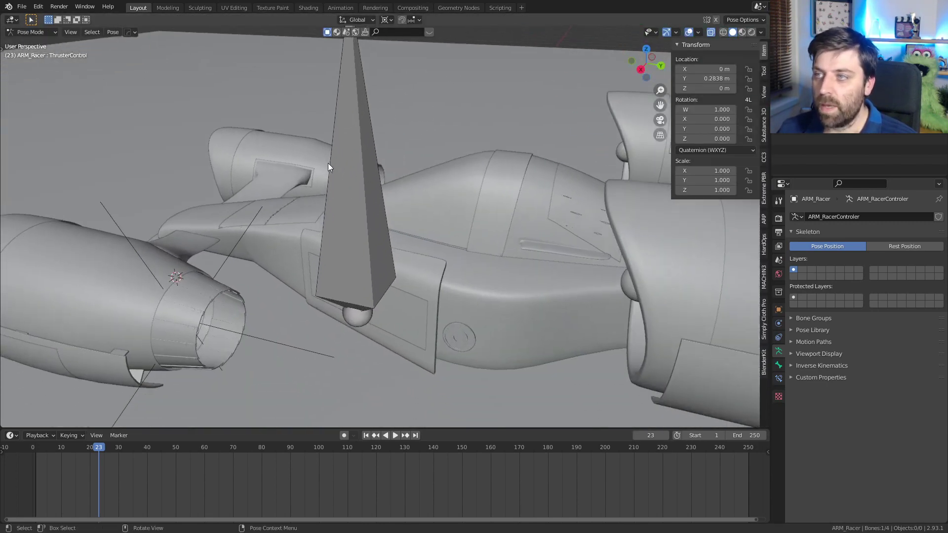
scroll(418, 179, "down", 3)
key("g")
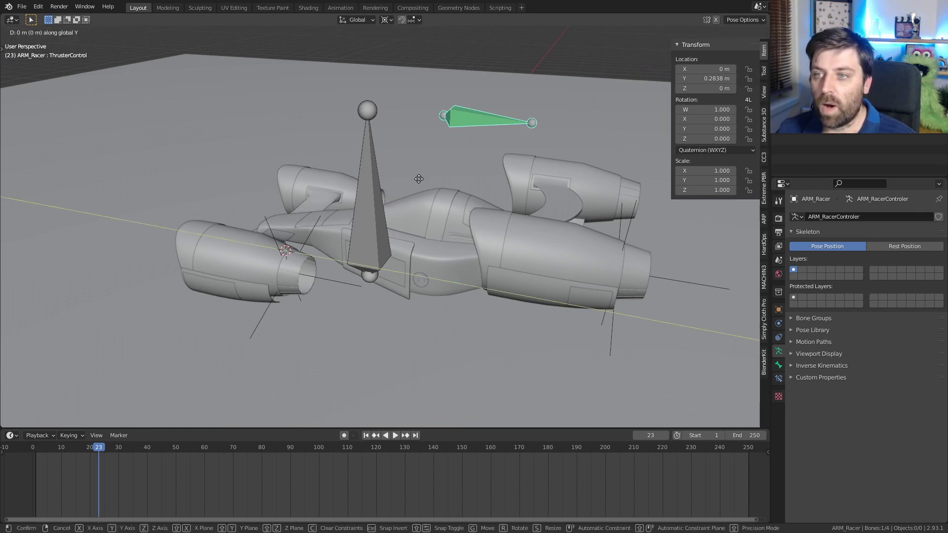
key("y")
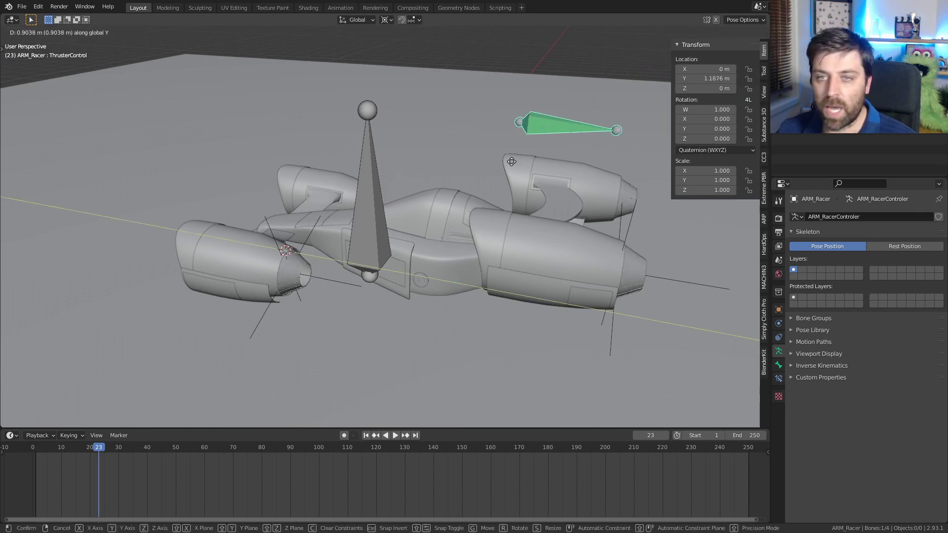
End the test move and set ThrusterControl's Limit Location minimum Y to -0.5 m.
left_click(468, 134)
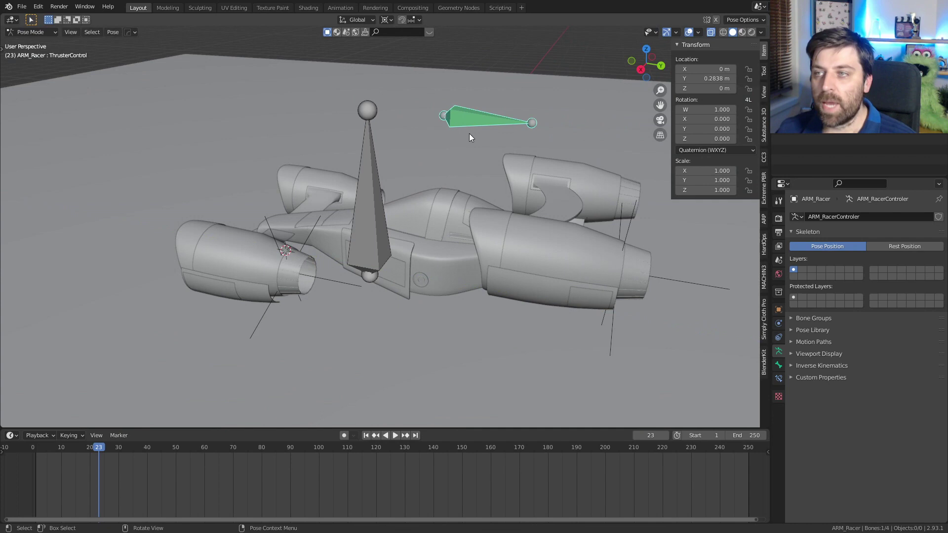
left_click(778, 365)
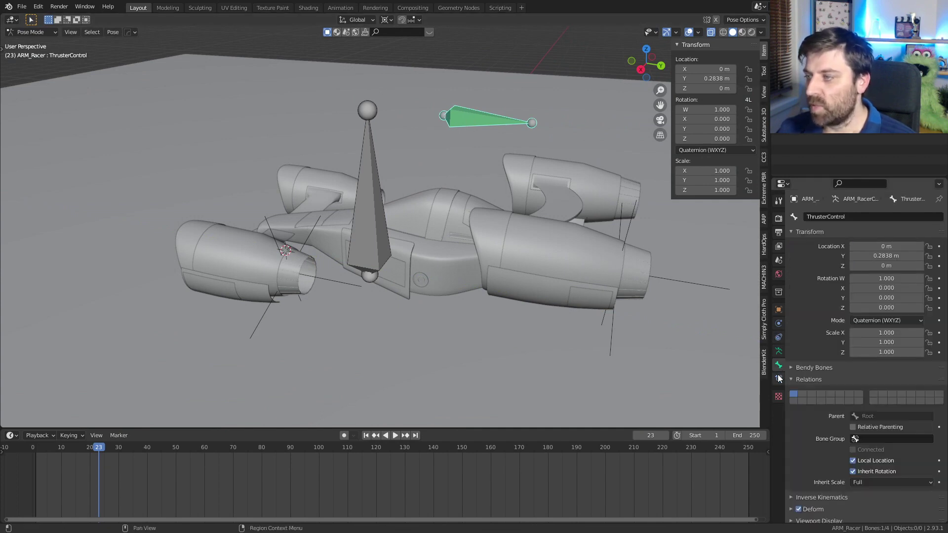
left_click(778, 380)
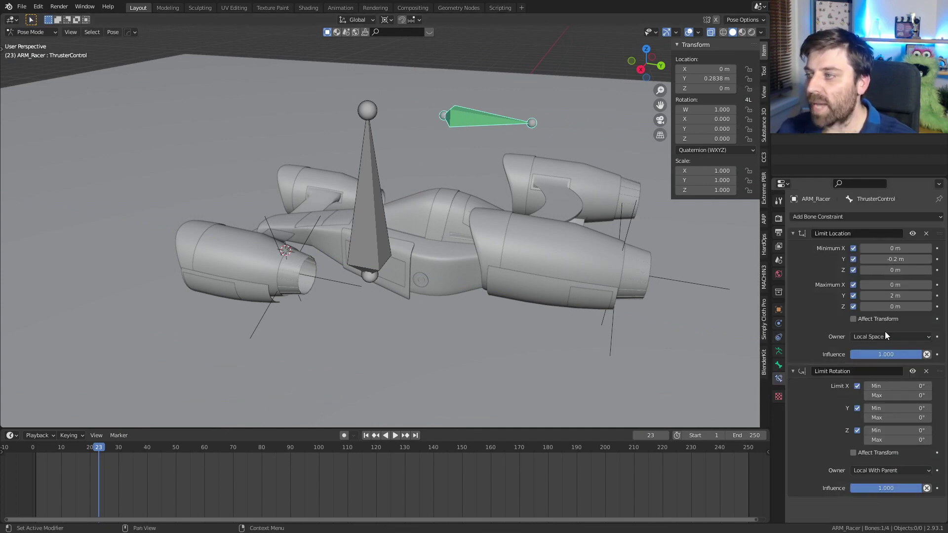
left_click(895, 259)
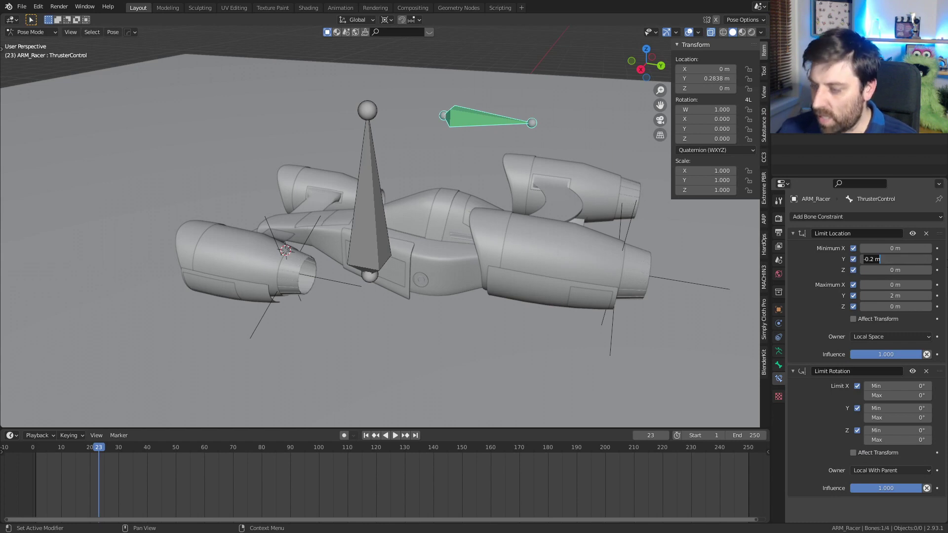
type("-0.5")
key("Return")
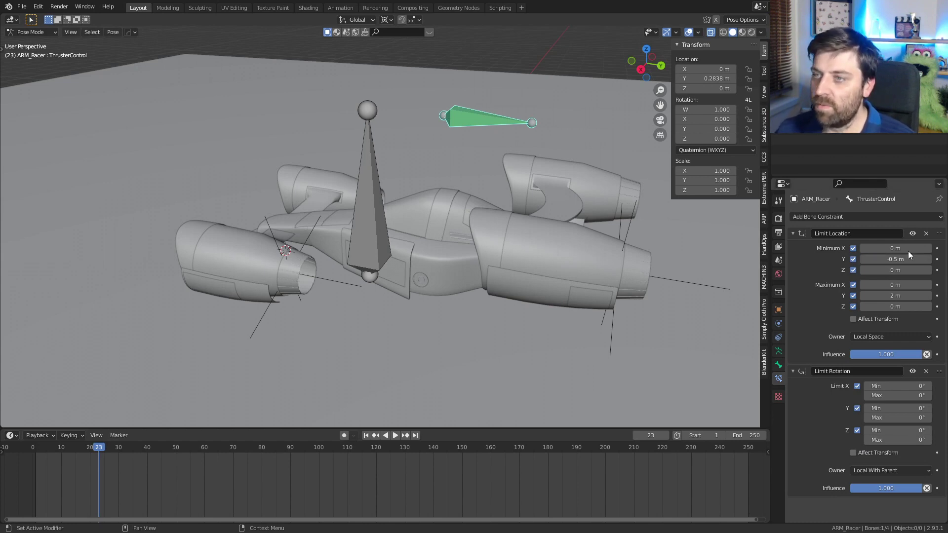
Test-move ThrusterControl along Y, then orbit around the racer.
key("g")
key("y")
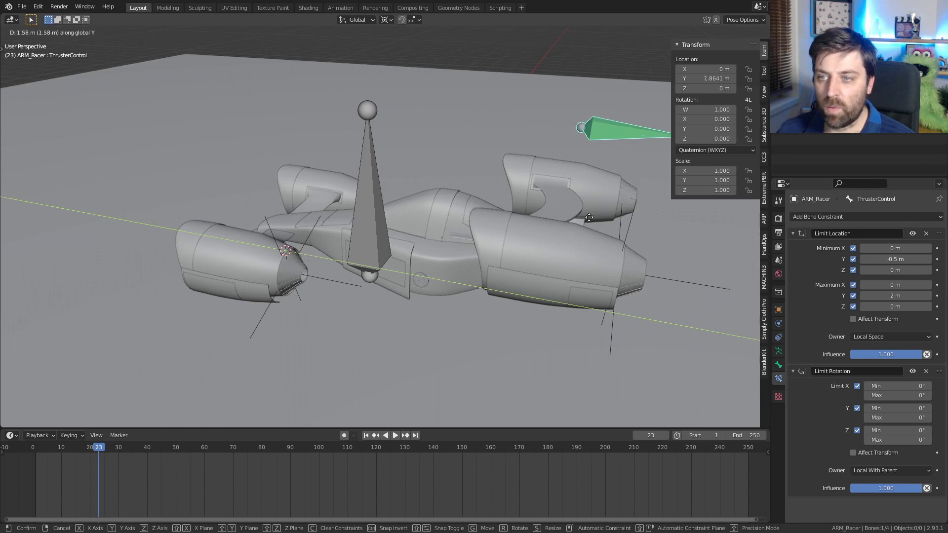
left_click(598, 232)
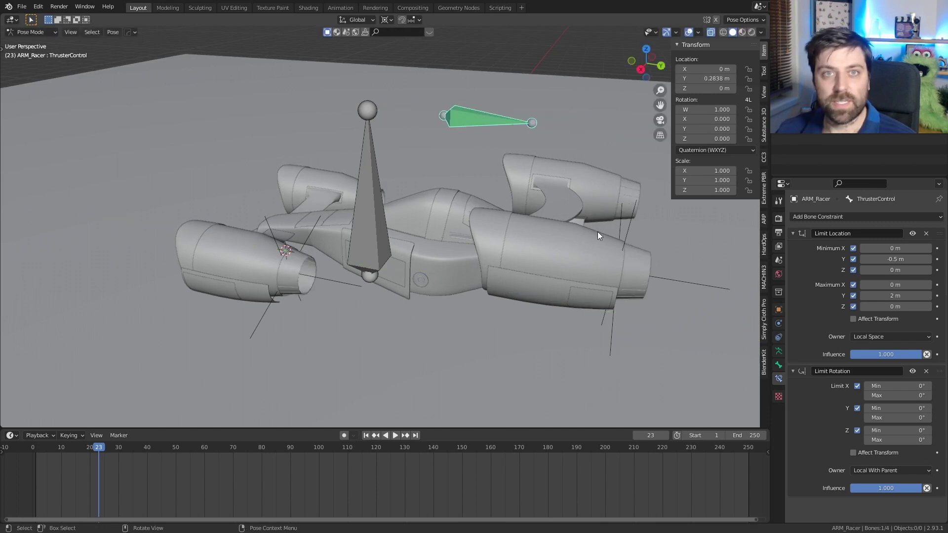
mouse_move(547, 265)
middle_mouse_down()
mouse_move(555, 274)
mouse_move(538, 278)
middle_mouse_up()
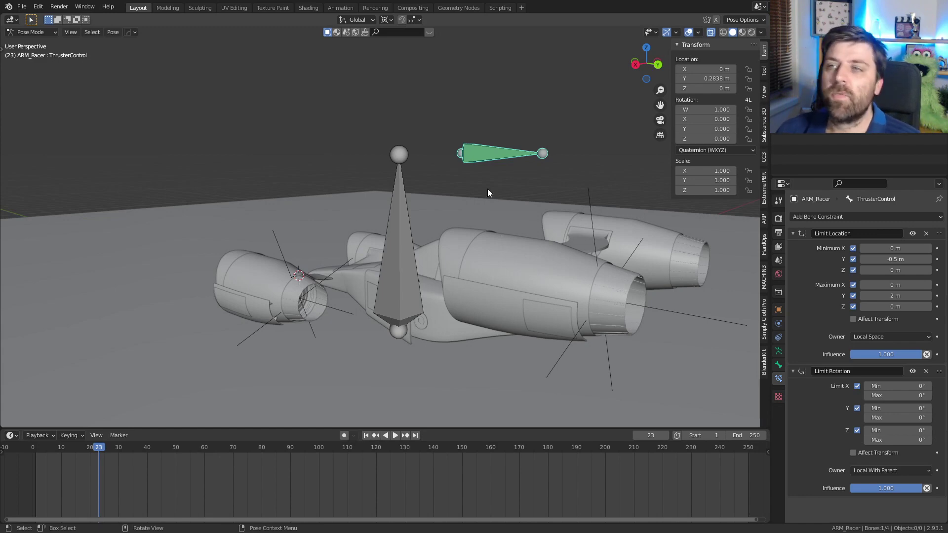
In the Animation workspace, key the ThrusterControl bone's location at frame 23.
left_click(344, 8)
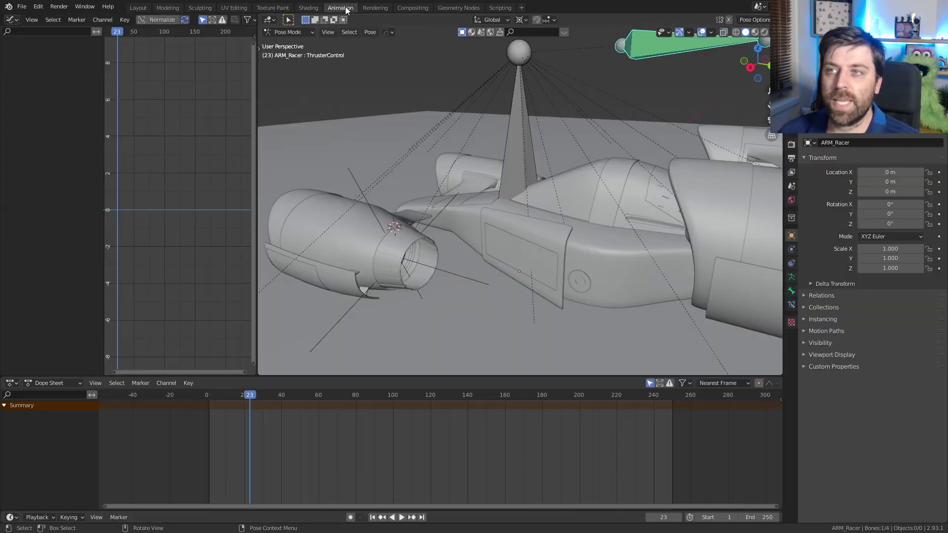
middle_click_drag(578, 185, 662, 165)
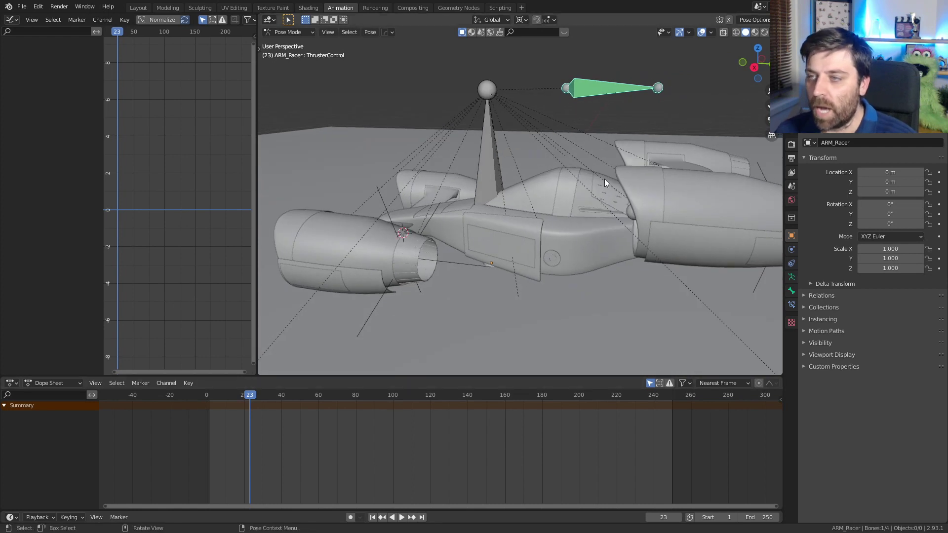
key("i")
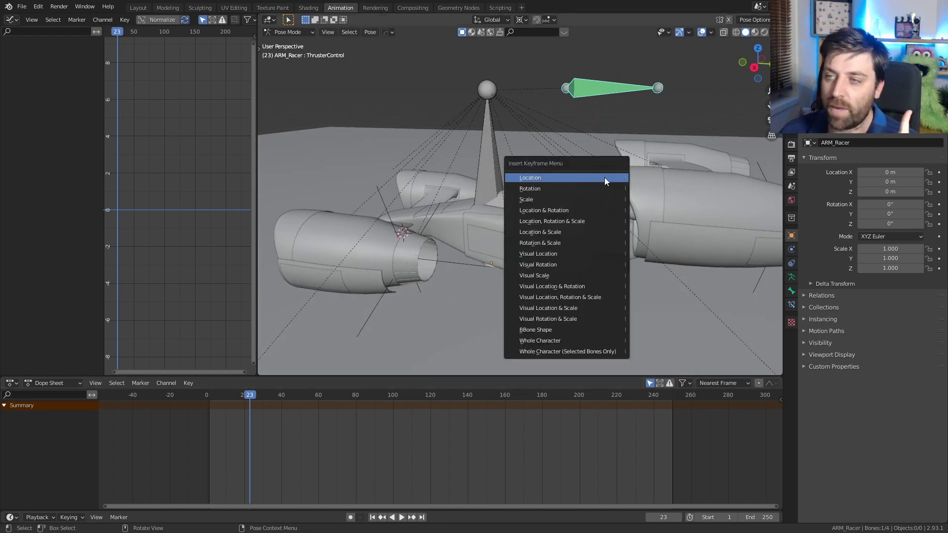
left_click(600, 179)
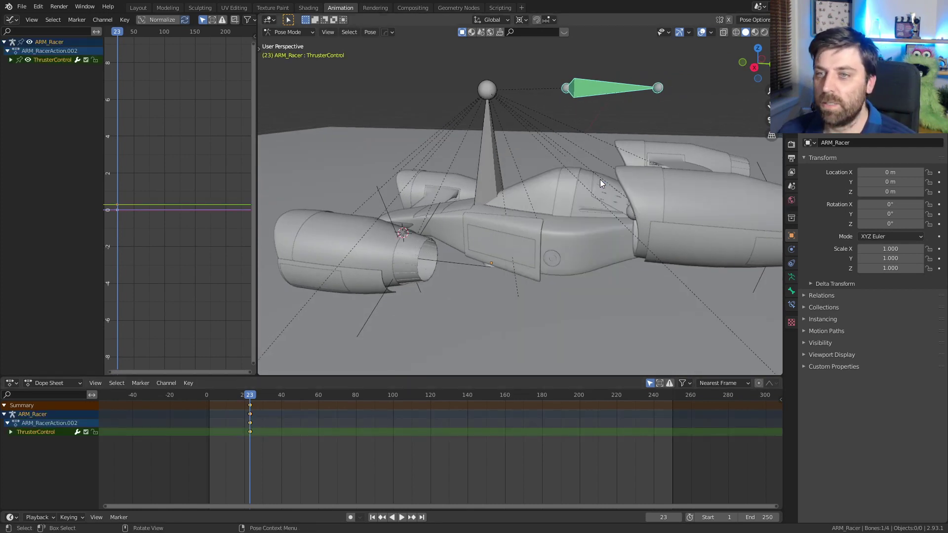
Expand ThrusterControl's channels, select its Y Location curve, and widen the Graph Editor.
left_click(10, 59)
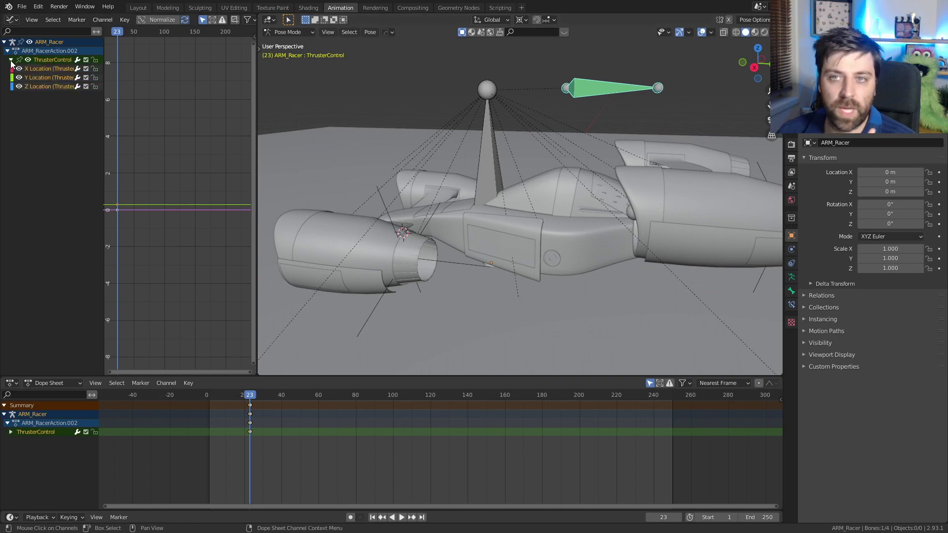
left_click(42, 79)
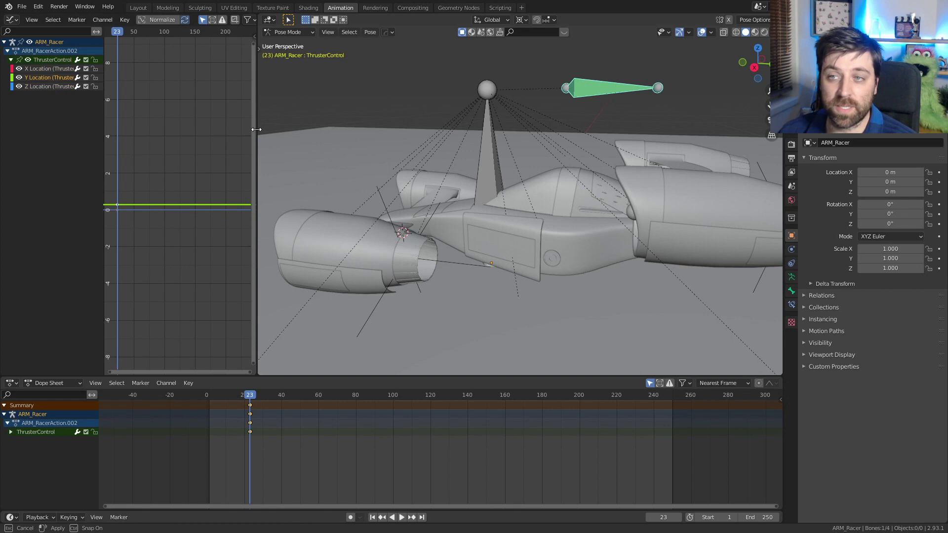
left_click_drag(256, 129, 298, 138)
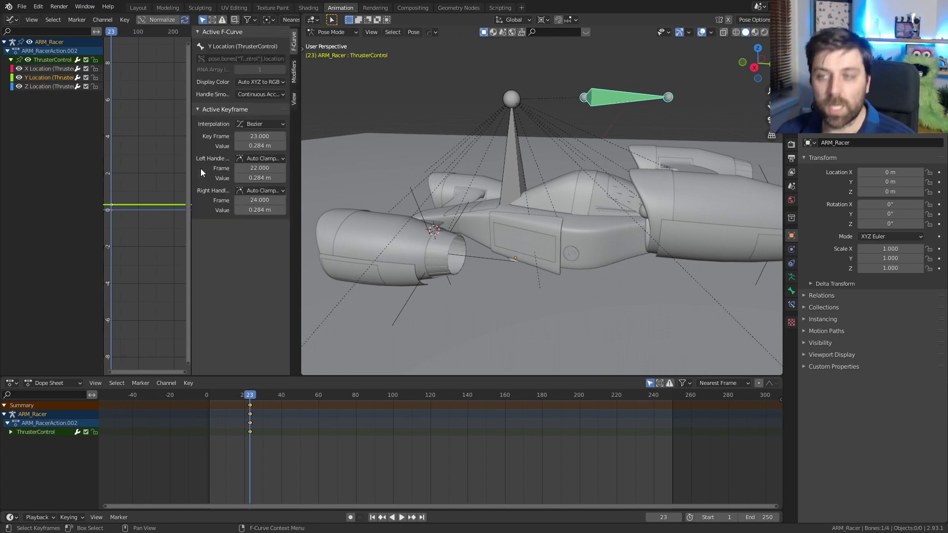
Add a Noise modifier to the Y Location curve from the sidebar's Modifiers tab.
key("n")
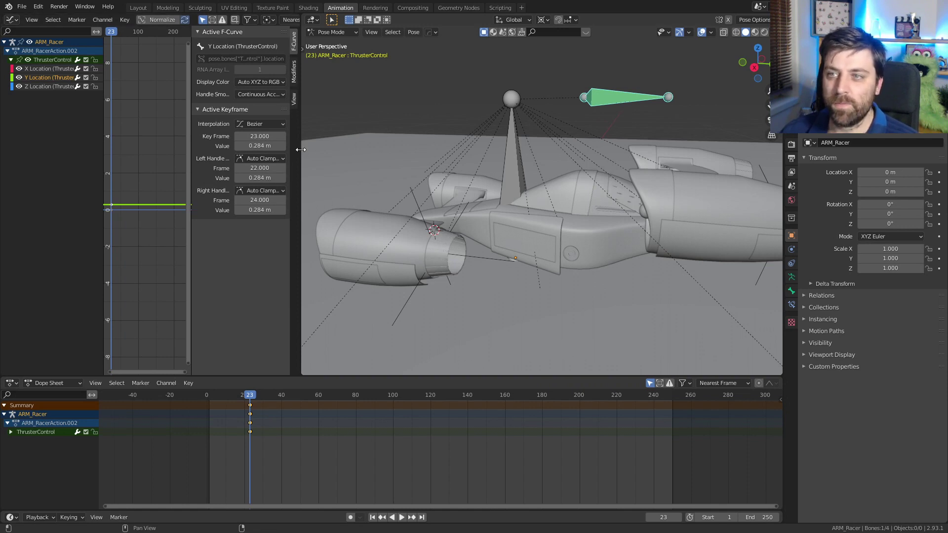
left_click_drag(301, 150, 371, 143)
left_click(366, 81)
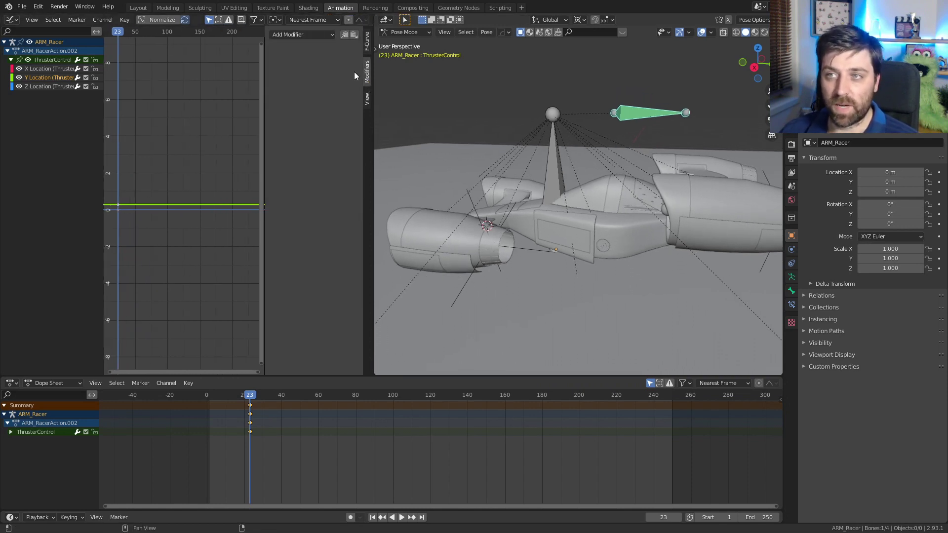
left_click(317, 34)
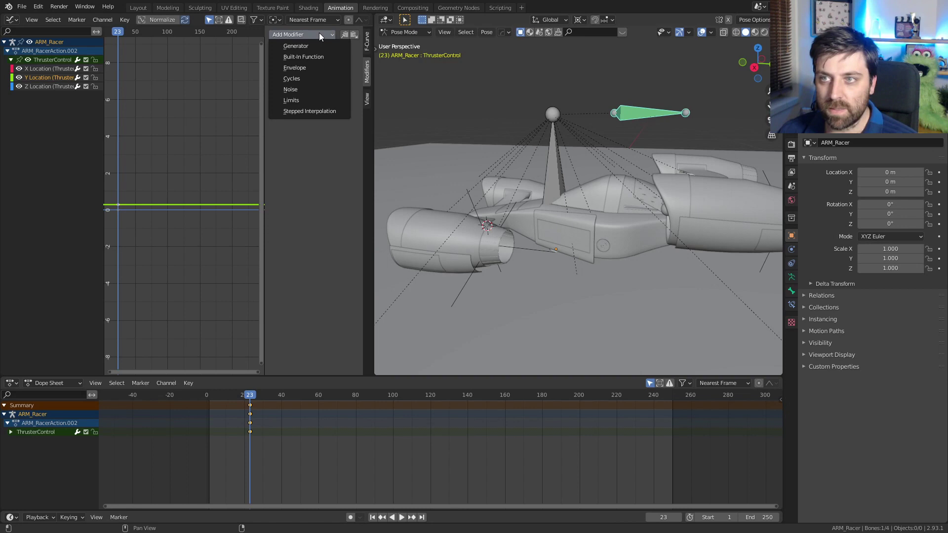
left_click(325, 88)
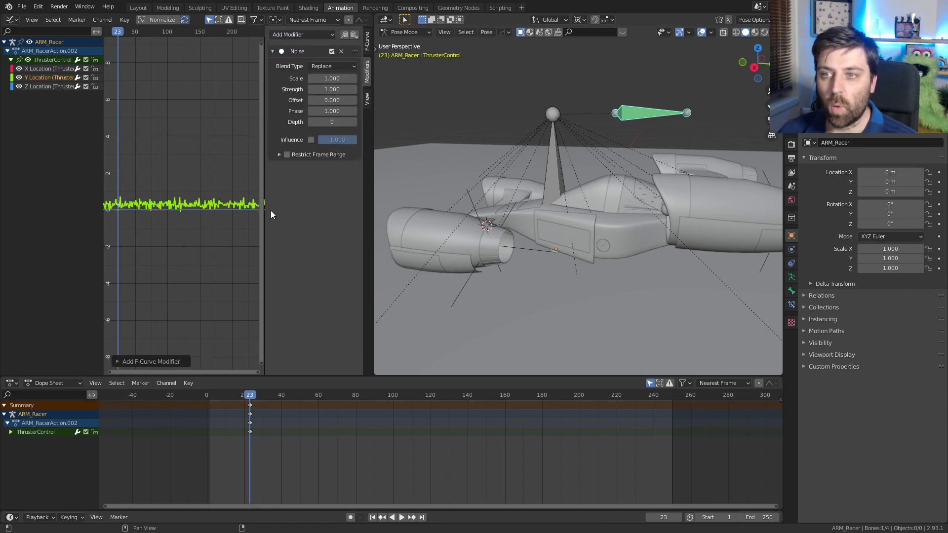
Preview playback and set the Noise scale to 11.5 and strength to 0.2.
left_click(400, 517)
mouse_move(643, 258)
middle_mouse_down()
mouse_move(546, 245)
mouse_move(496, 283)
middle_mouse_up()
scroll(542, 244, "up", 3)
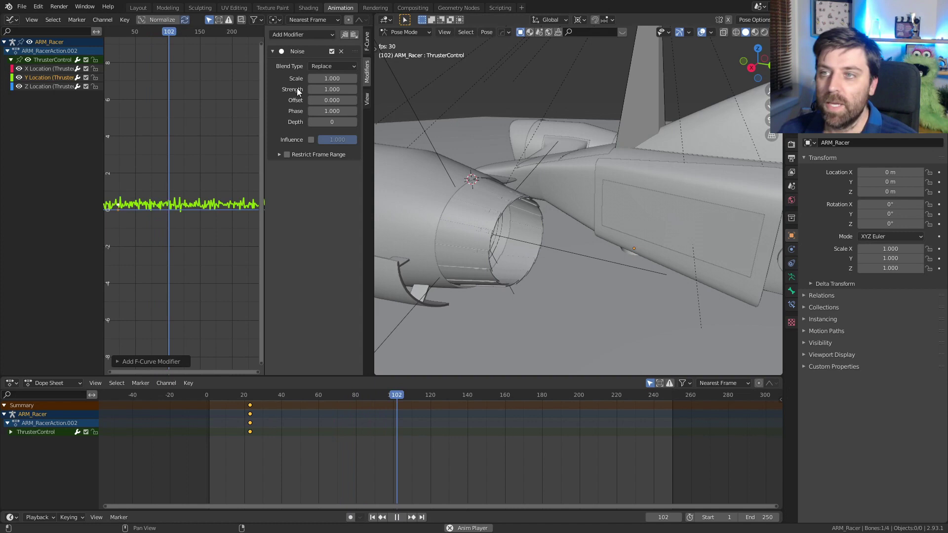
left_click_drag(331, 78, 400, 77)
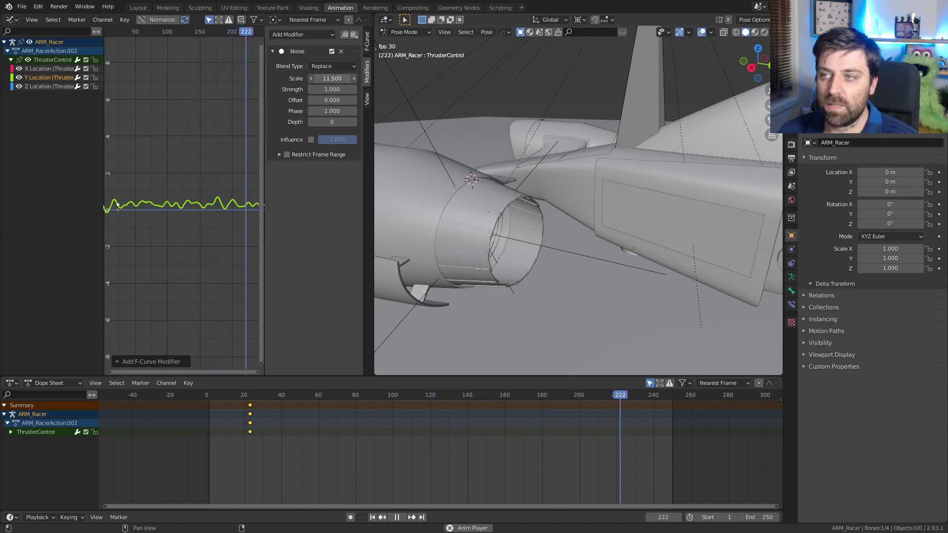
left_click(324, 90)
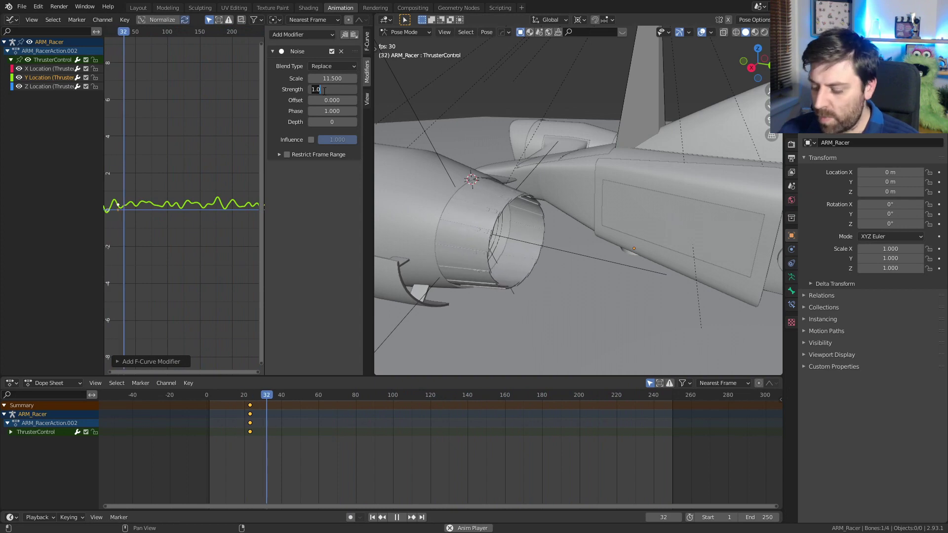
type(".20.2")
key("Return")
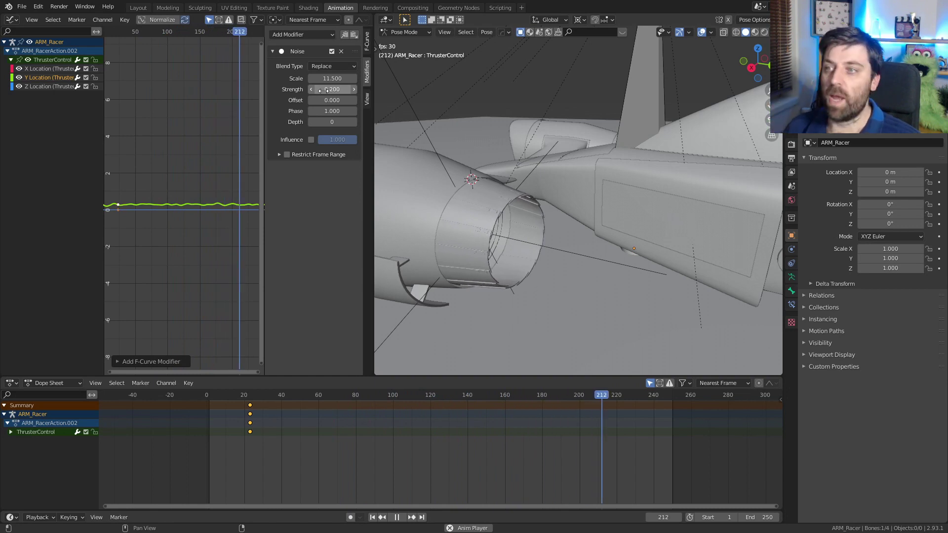
Stop playback and slide the existing location keys to around frame 60.
left_click(390, 517)
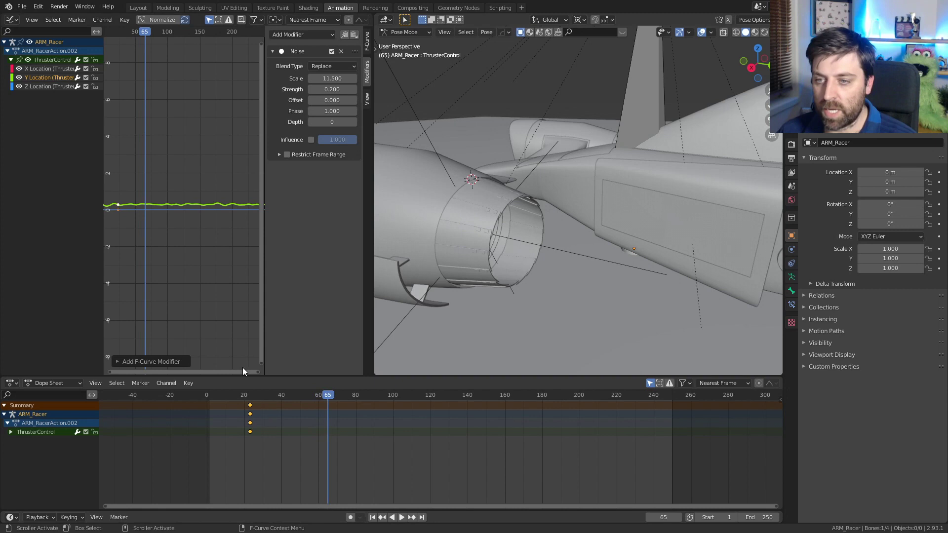
left_click(250, 407)
key("g")
left_click(319, 409)
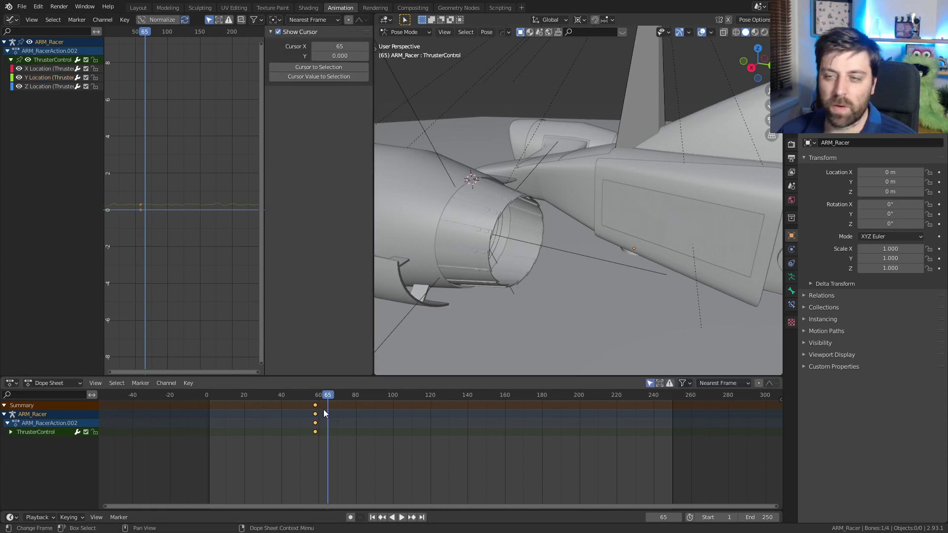
left_click_drag(318, 394, 335, 396)
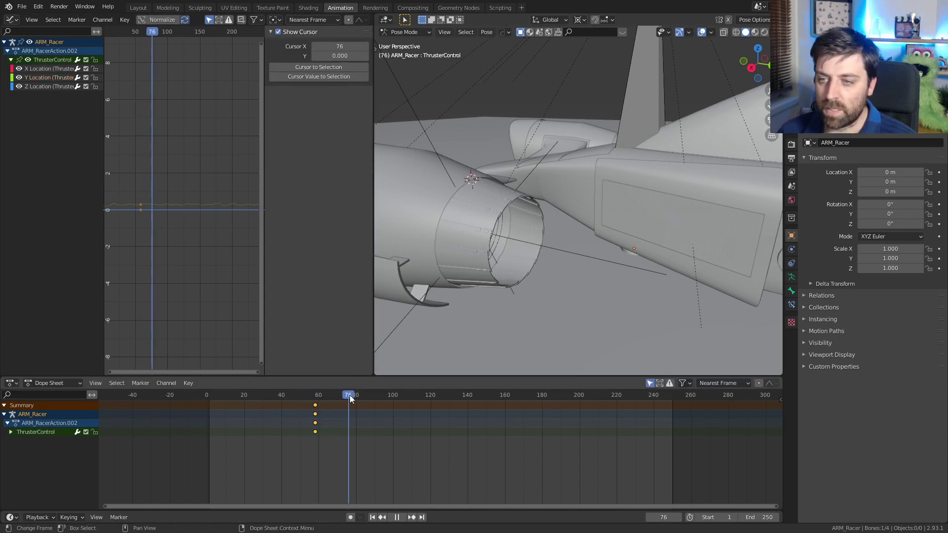
At frame 69, push the bone along Y, key its location, and play back.
middle_click_drag(459, 289, 504, 240)
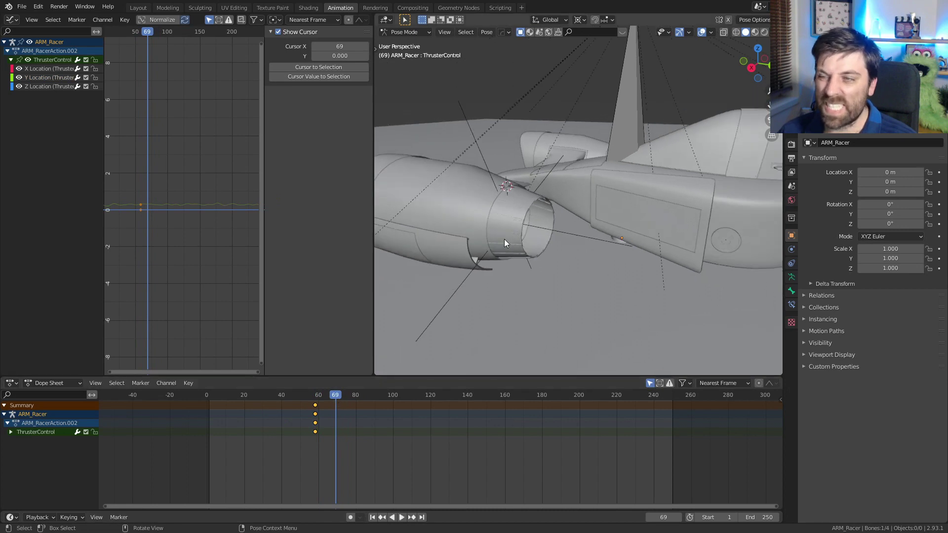
middle_click_drag(615, 228, 633, 192)
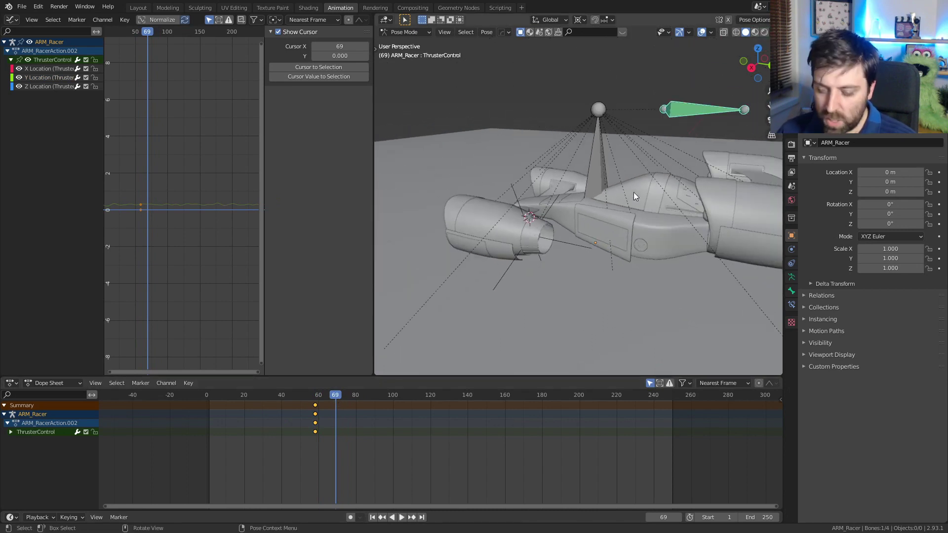
key("g")
key("y")
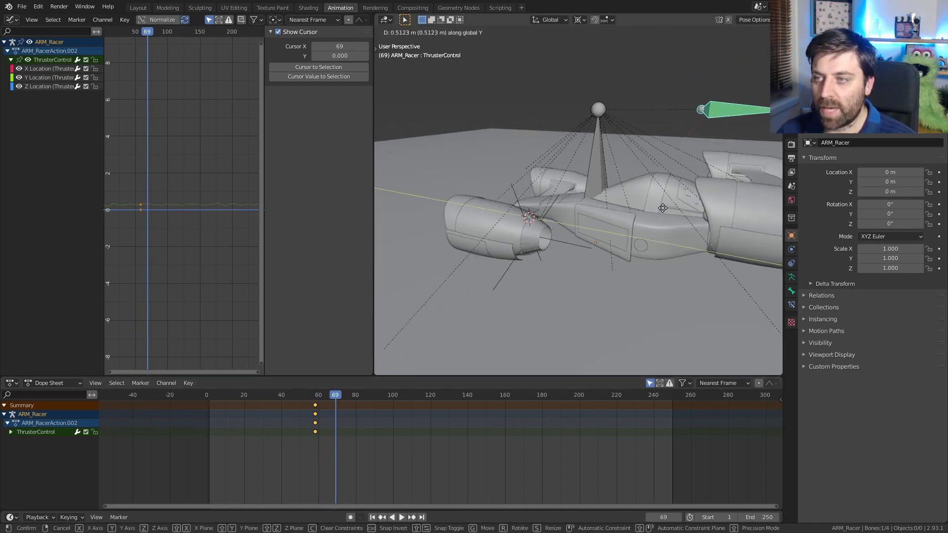
left_click(670, 213)
key("i")
left_click(669, 212)
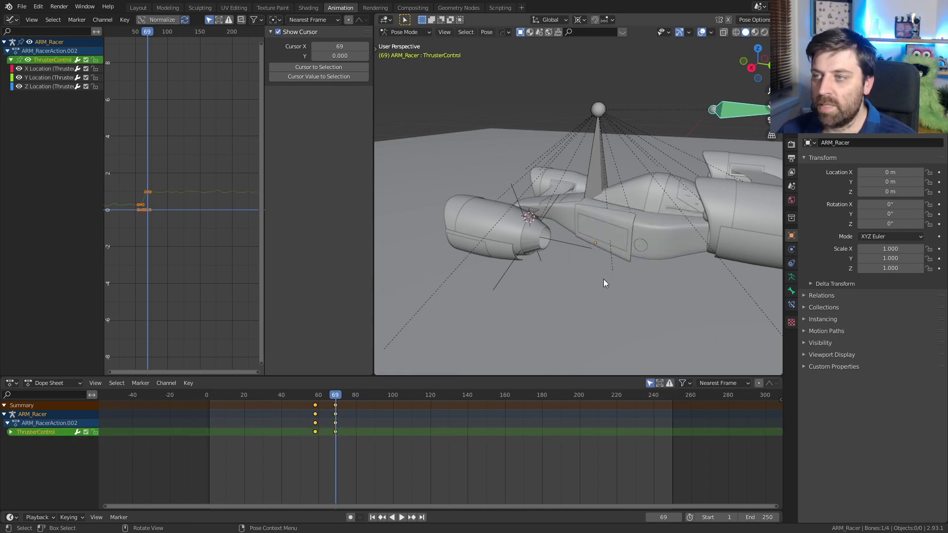
scroll(508, 320, "up", 5)
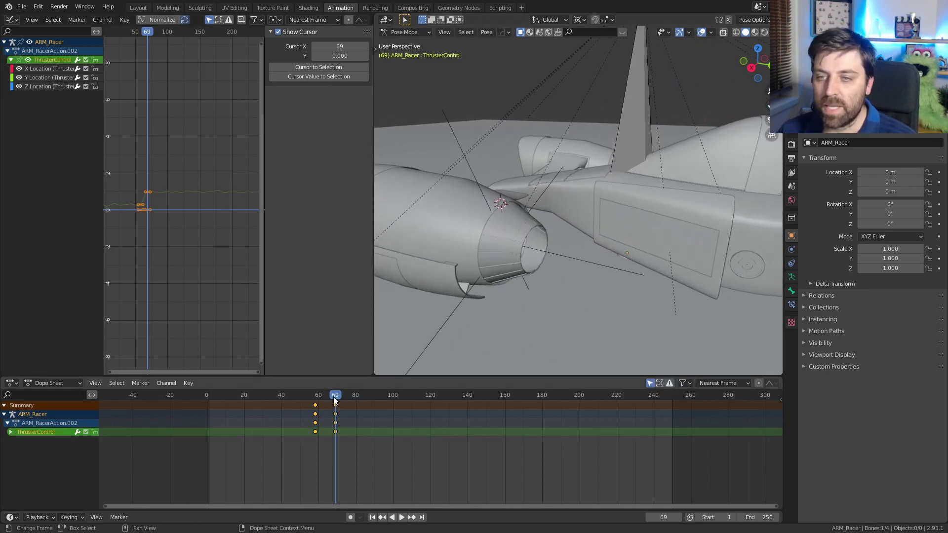
left_click_drag(340, 396, 606, 398)
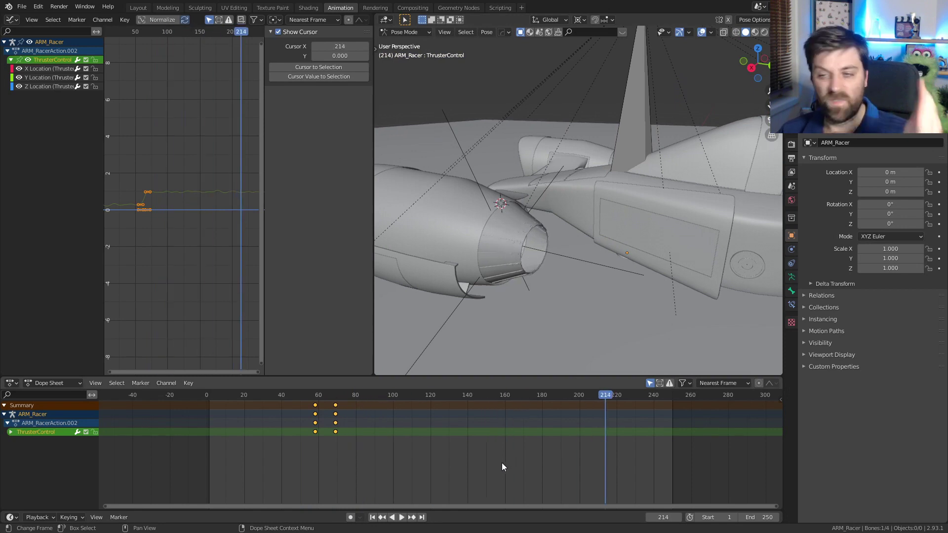
left_click(401, 518)
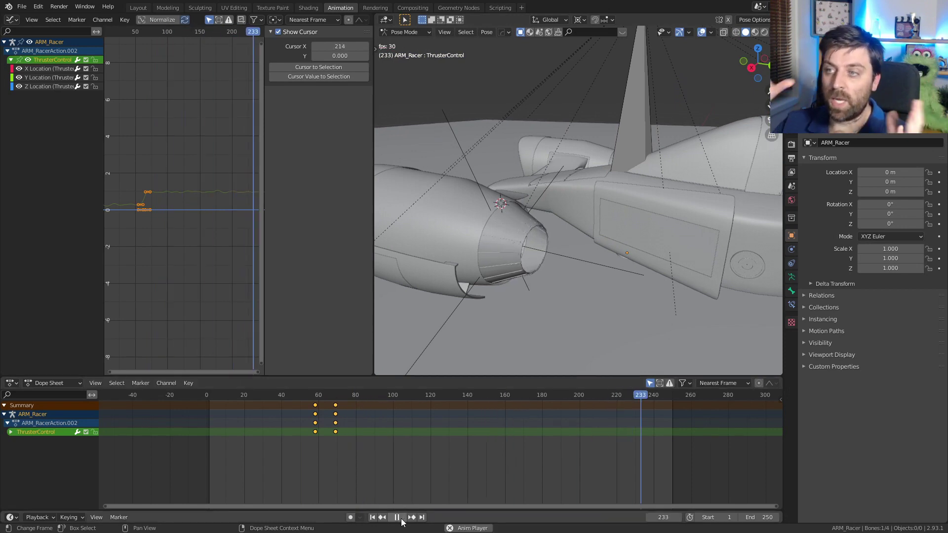